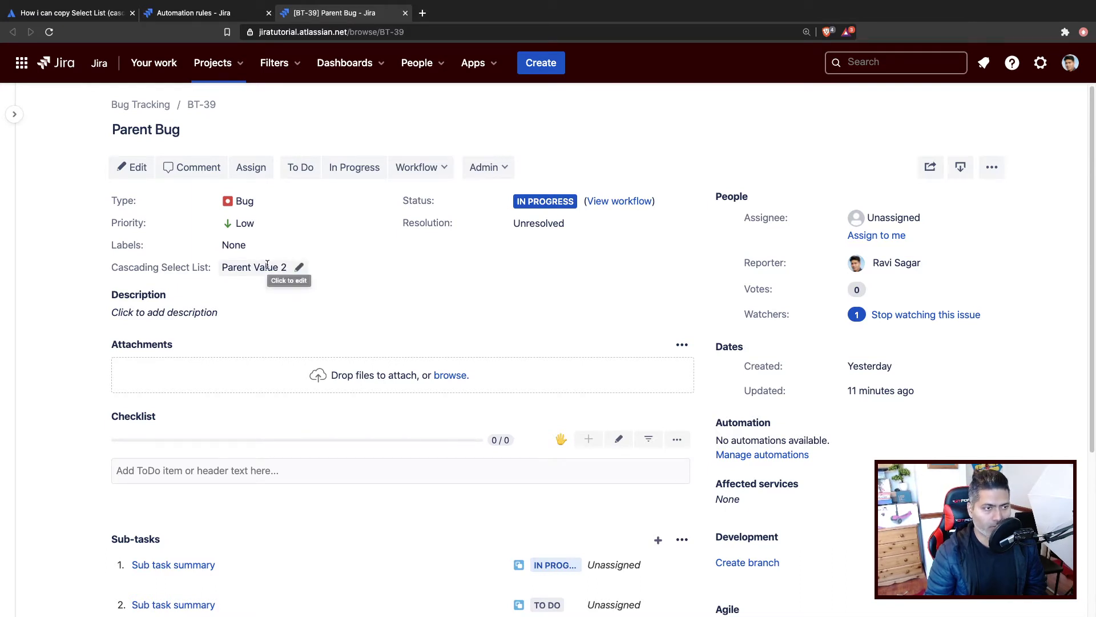
# Step: Set BT-39's Cascading Select List to Parent Value 2 with child Parent 2 Child 1
pyautogui.click(299, 268)
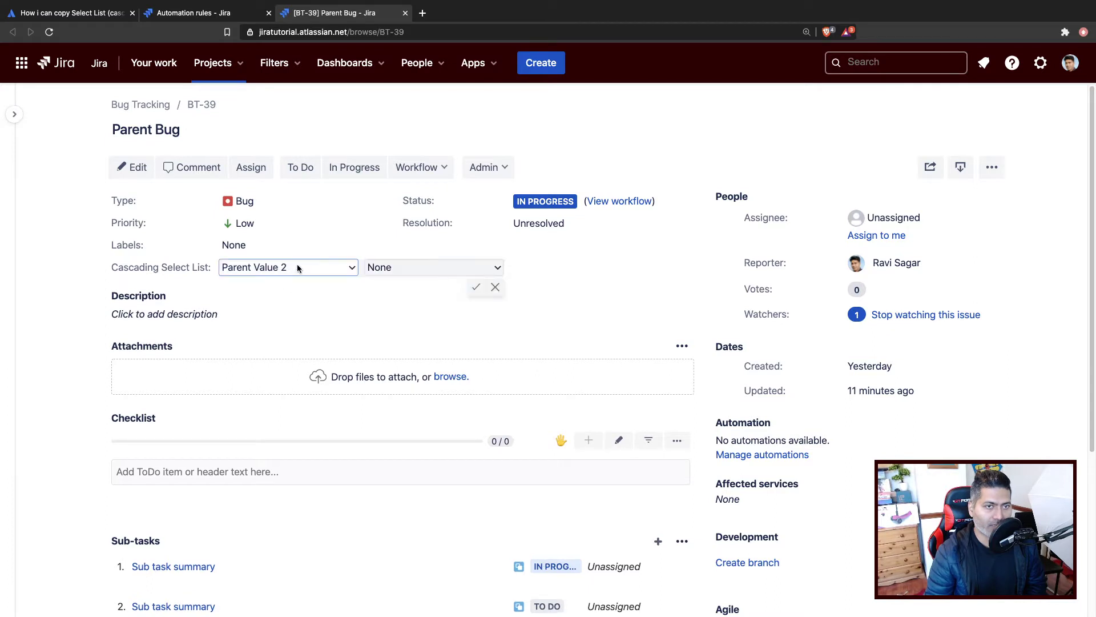
pyautogui.click(449, 269)
pyautogui.click(423, 283)
pyautogui.click(477, 288)
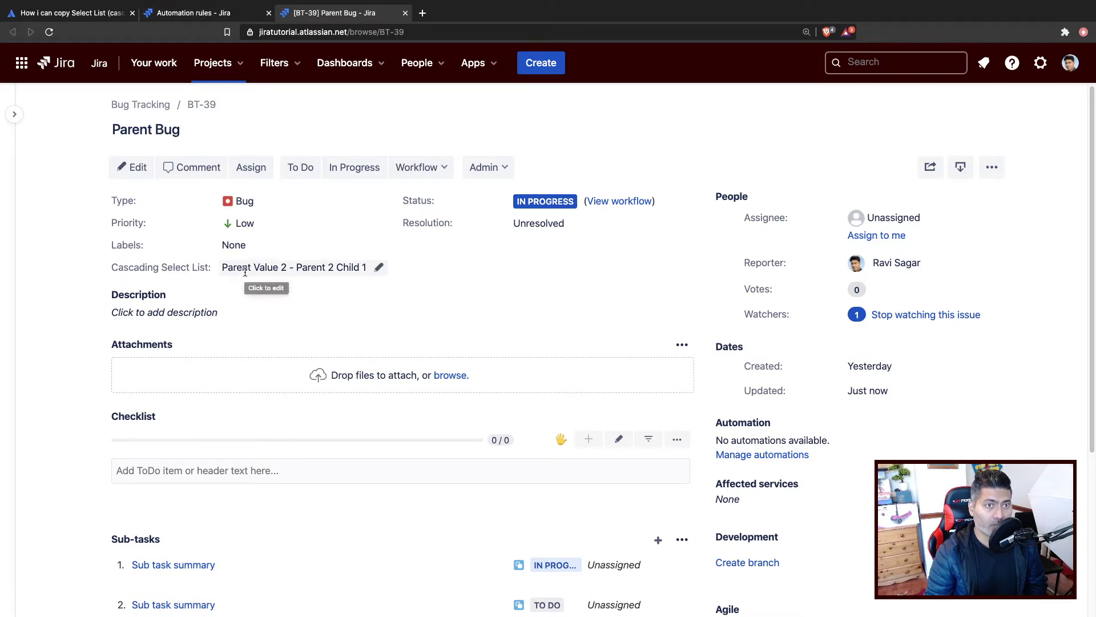
# Step: Review the copy-cascading-custom-field-subtask rule's Issue transitioned trigger and its Create issue sub-task action
pyautogui.click(216, 18)
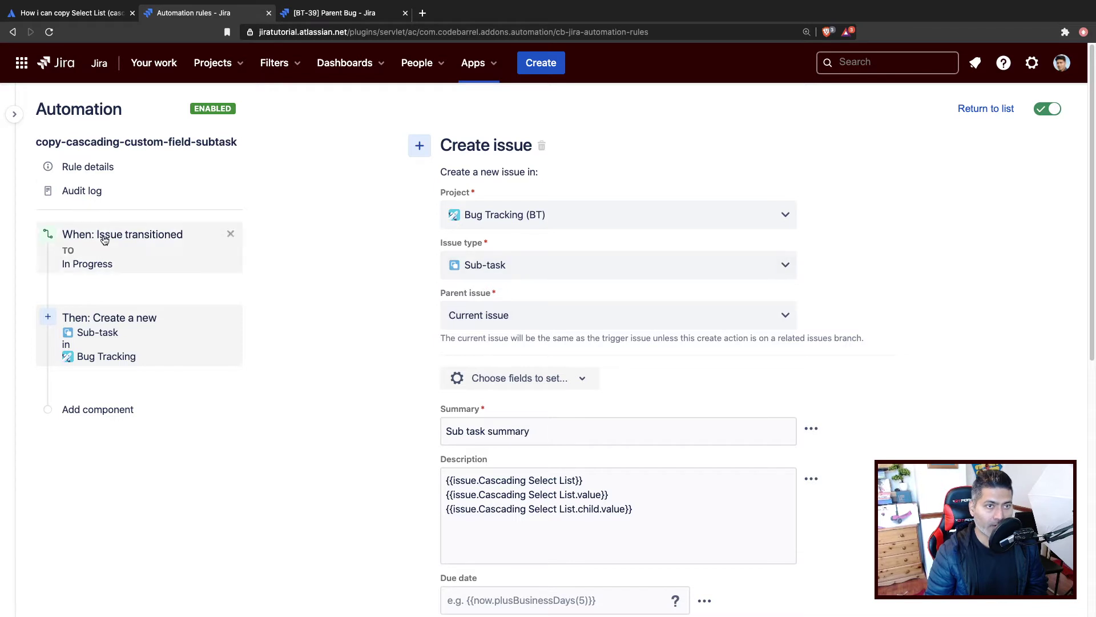
pyautogui.click(112, 254)
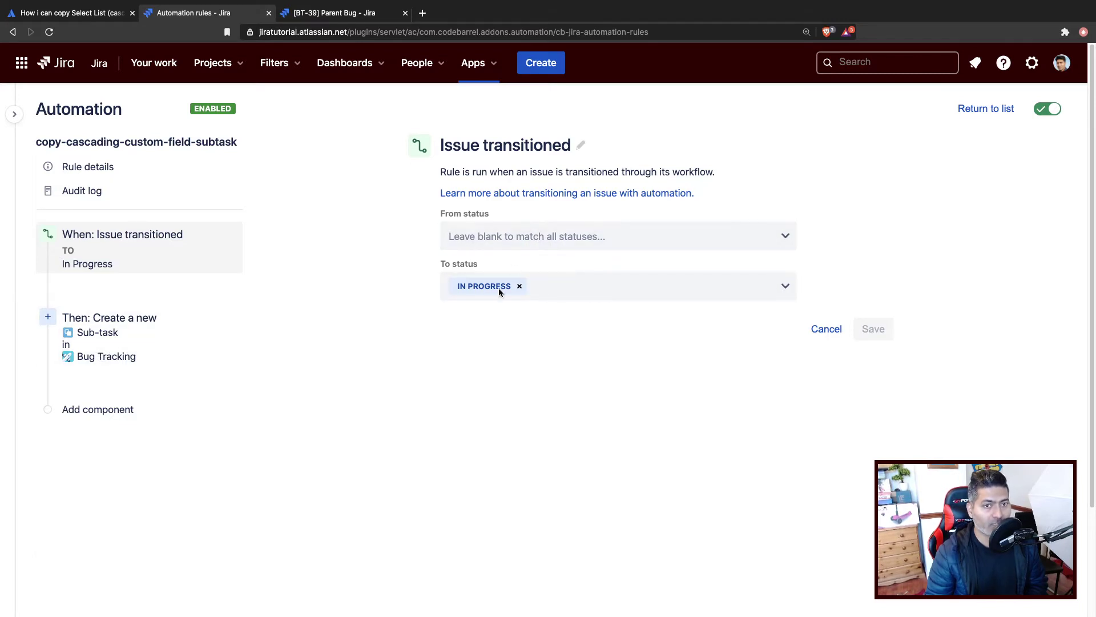
pyautogui.click(68, 336)
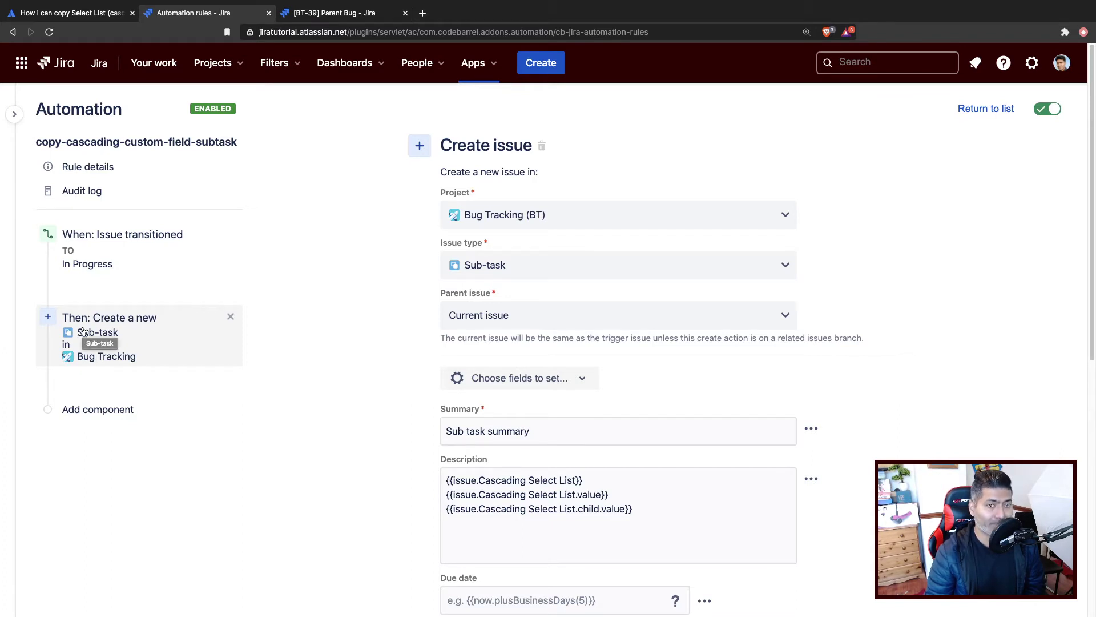
# Step: Delete the {{issue.Cascading Select List}} line, keeping only the .value and .child.value lines
pyautogui.scroll(-1, 445, 455)
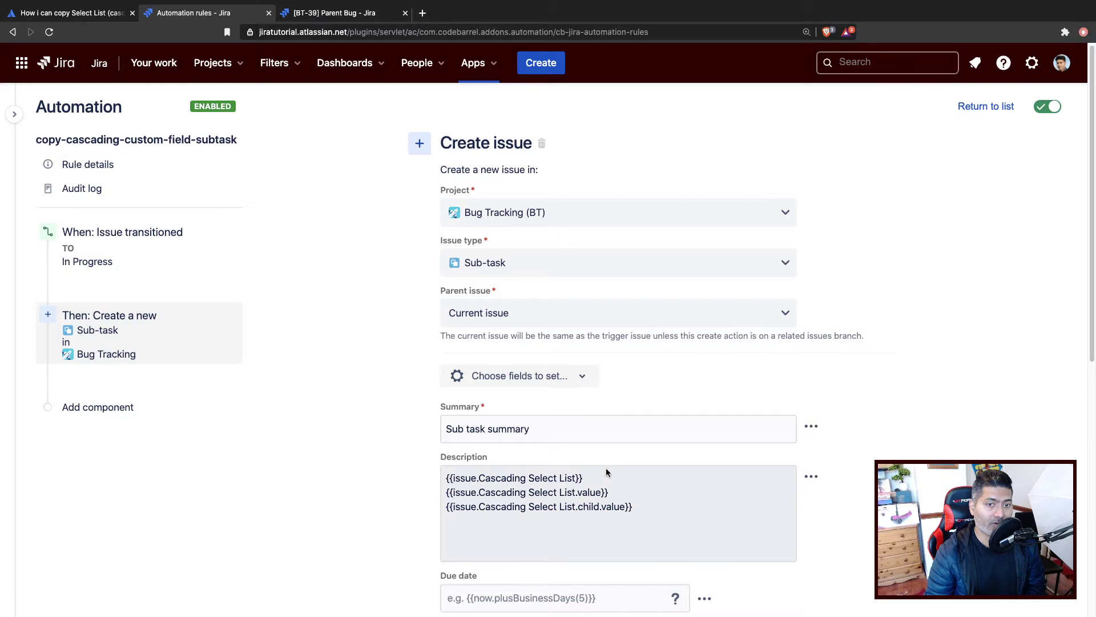
pyautogui.moveTo(647, 509); pyautogui.dragTo(425, 474)
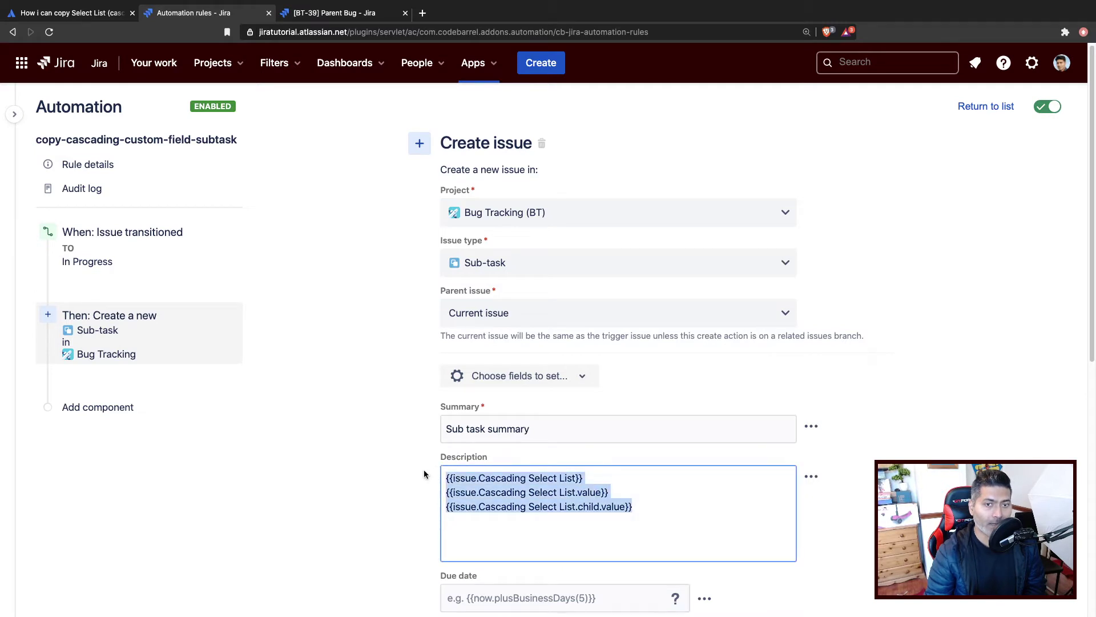
pyautogui.click(602, 484)
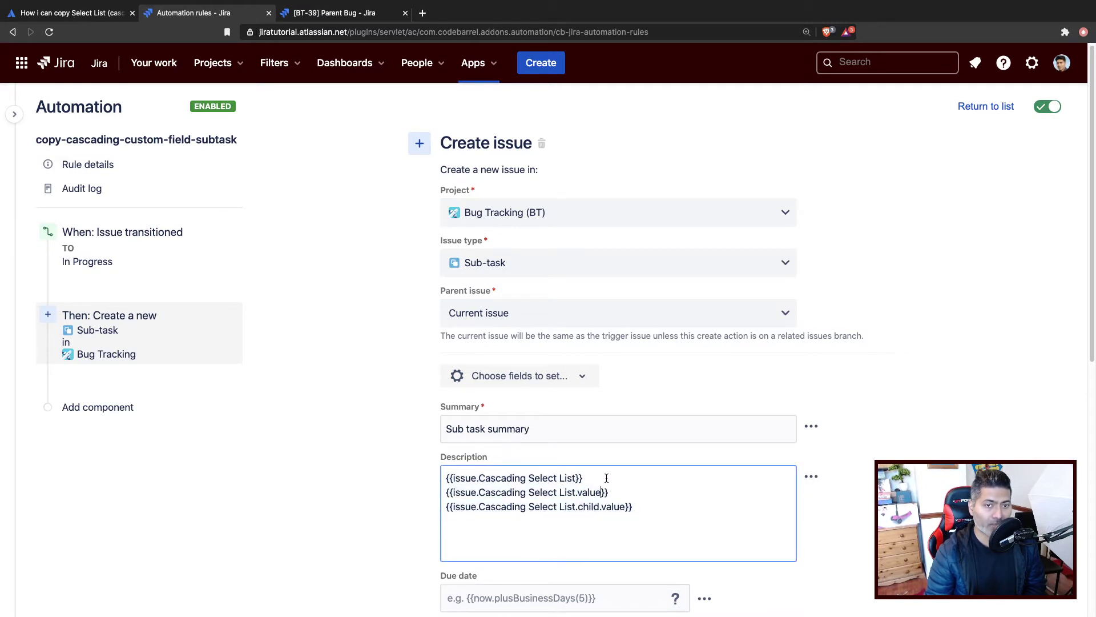
pyautogui.moveTo(607, 478); pyautogui.dragTo(447, 478)
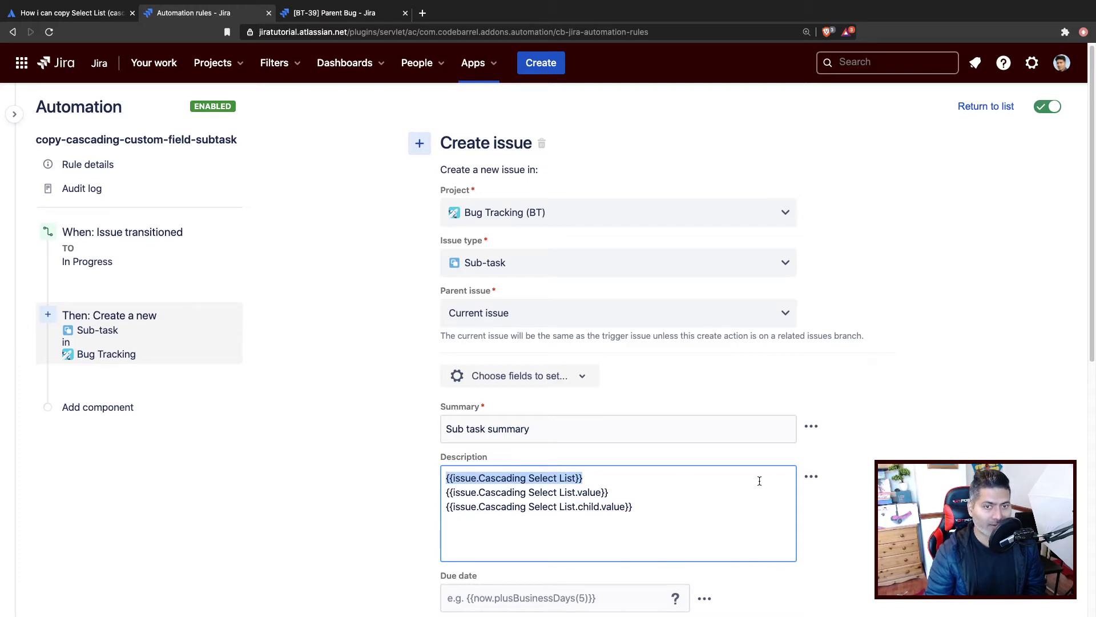
pyautogui.click(606, 477)
pyautogui.moveTo(602, 478); pyautogui.dragTo(412, 483)
pyautogui.press('super+c')
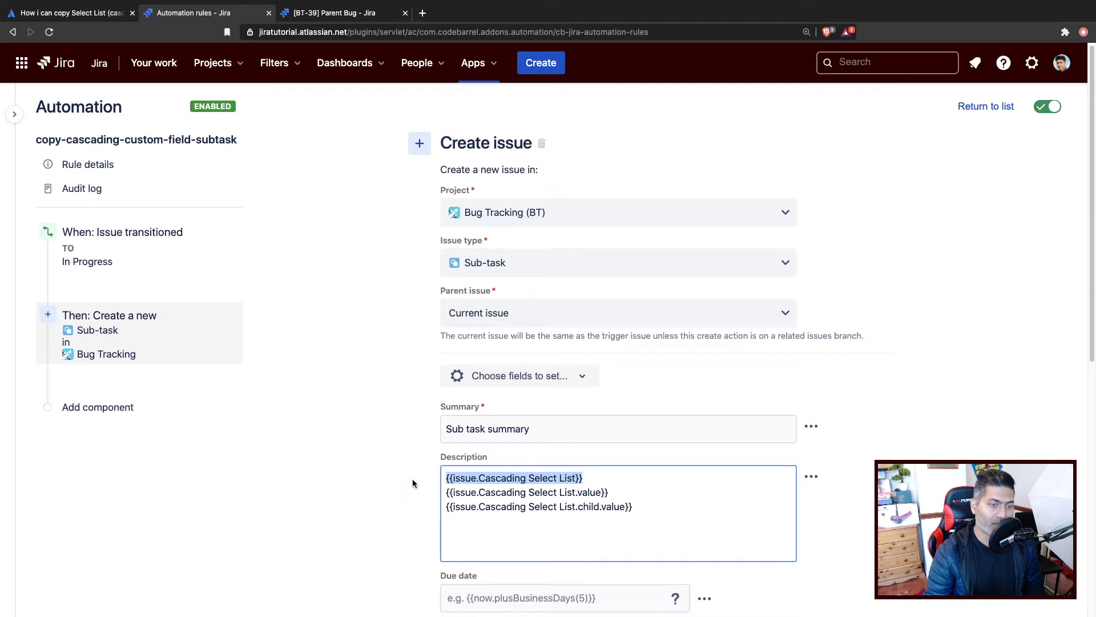
pyautogui.press('BackSpace')
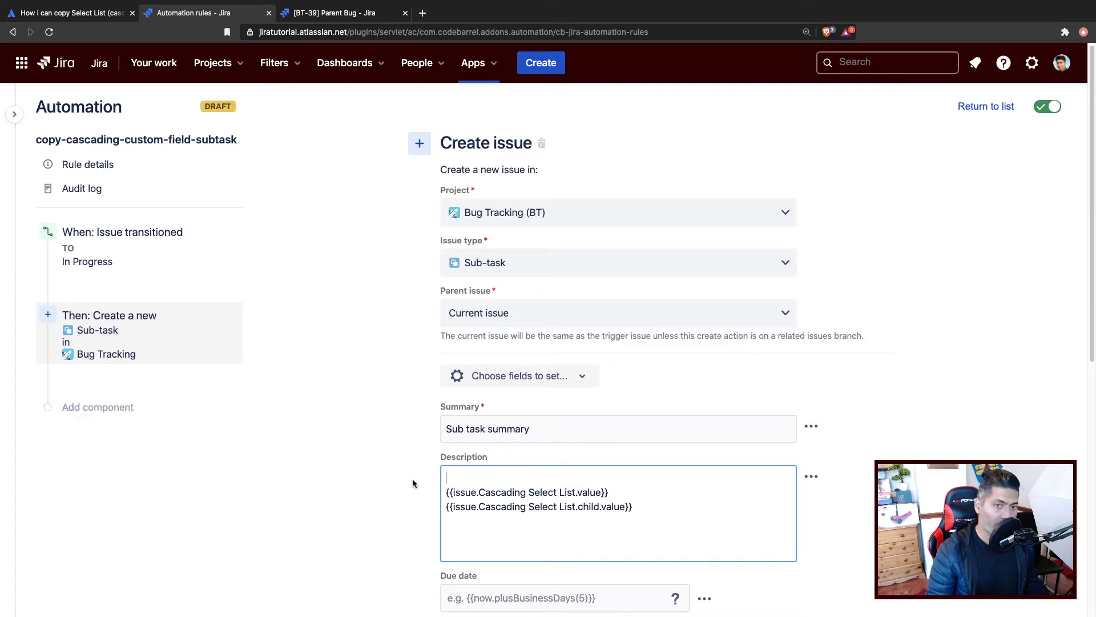
pyautogui.press('Delete')
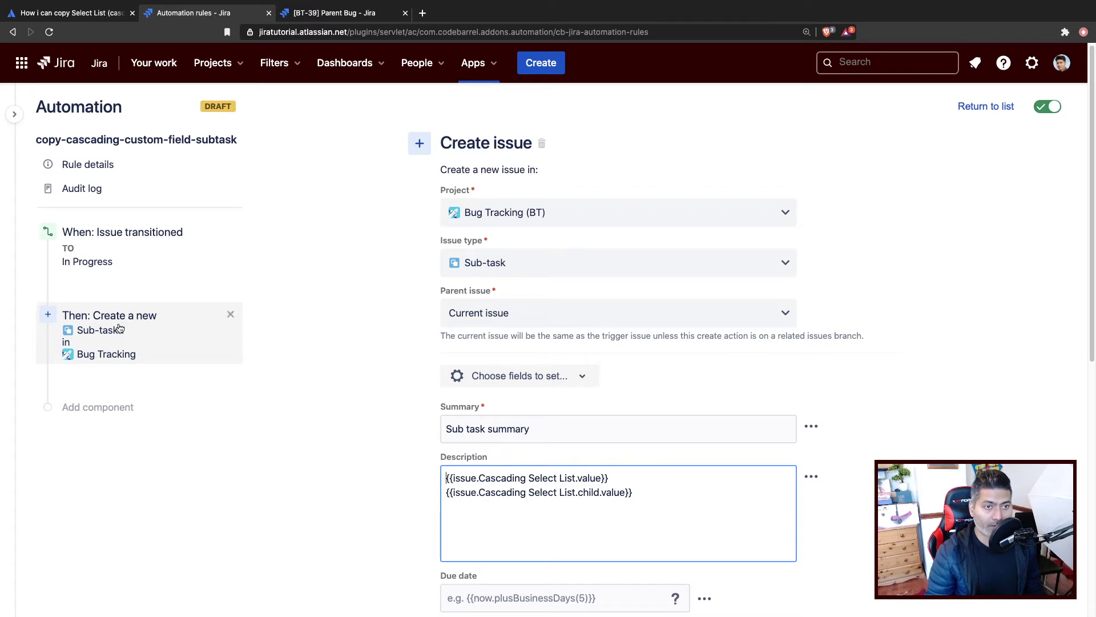
pyautogui.click(229, 314)
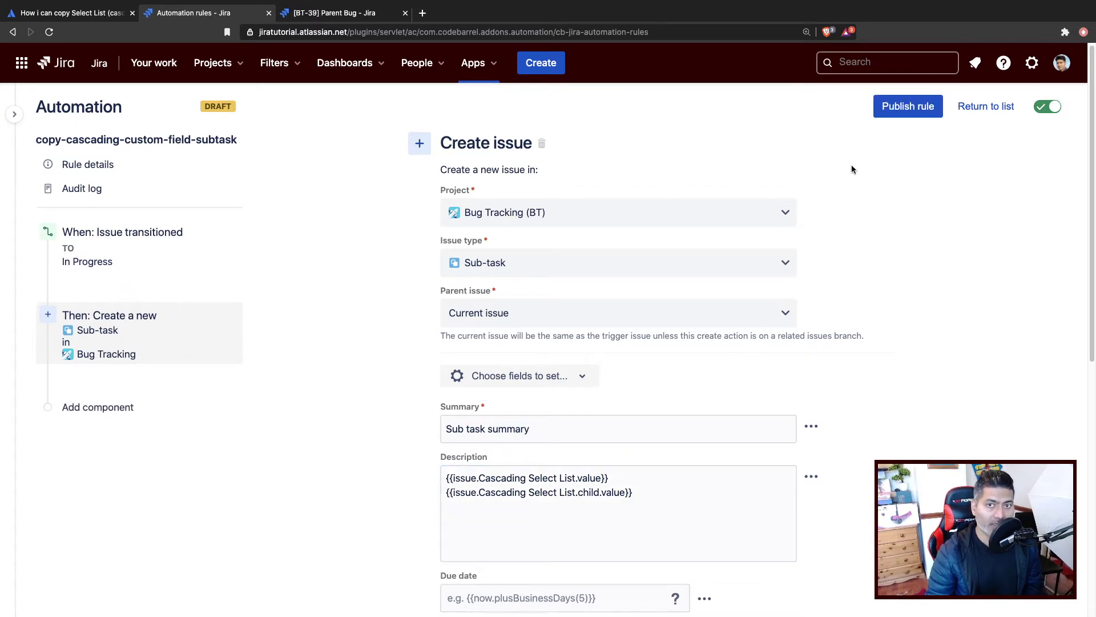
# Step: Insert a new Log action component before the sub-task creation step
pyautogui.click(107, 291)
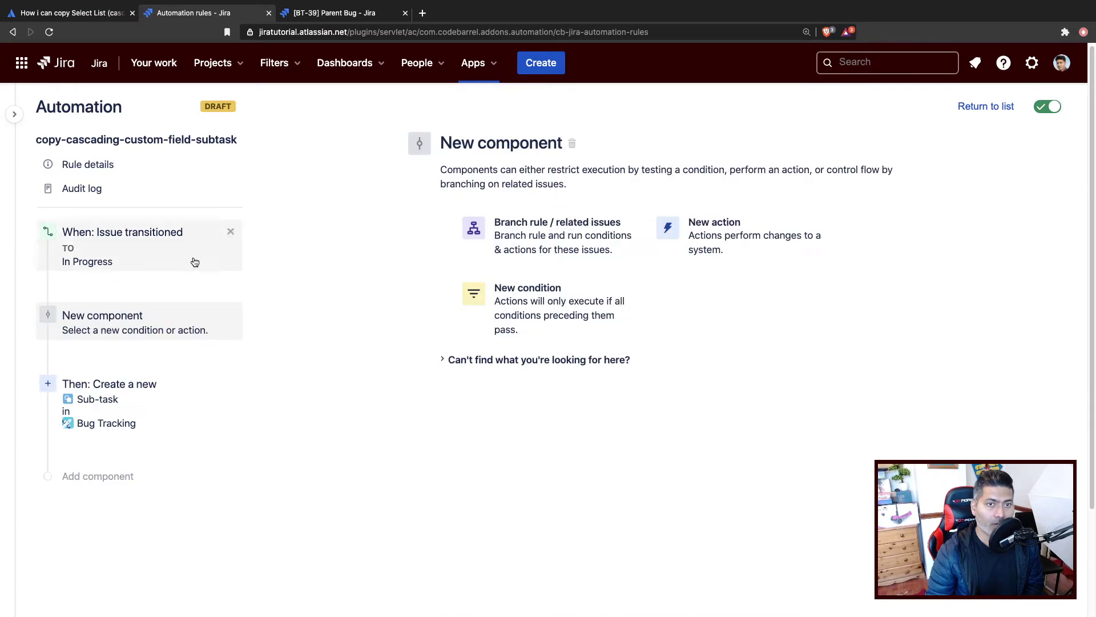
pyautogui.click(718, 240)
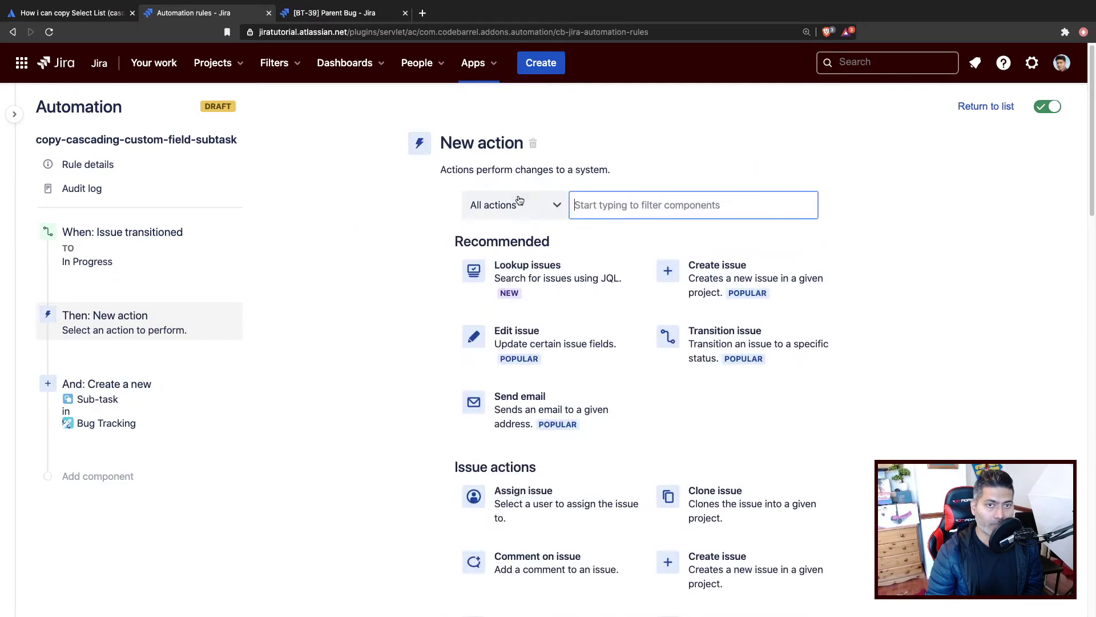
pyautogui.write('log')
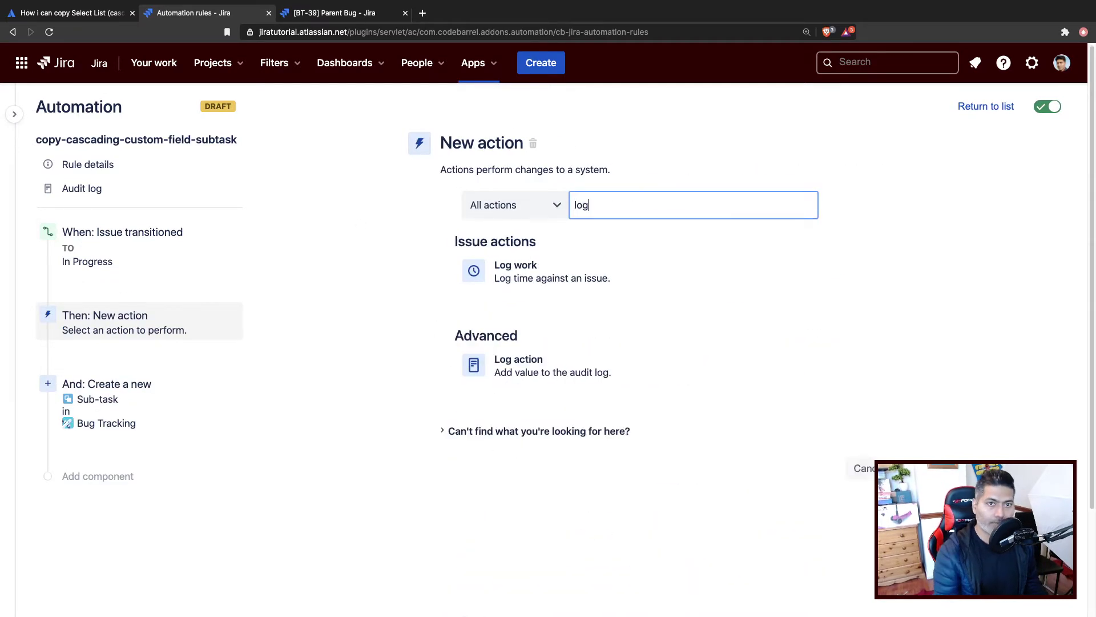
pyautogui.click(552, 359)
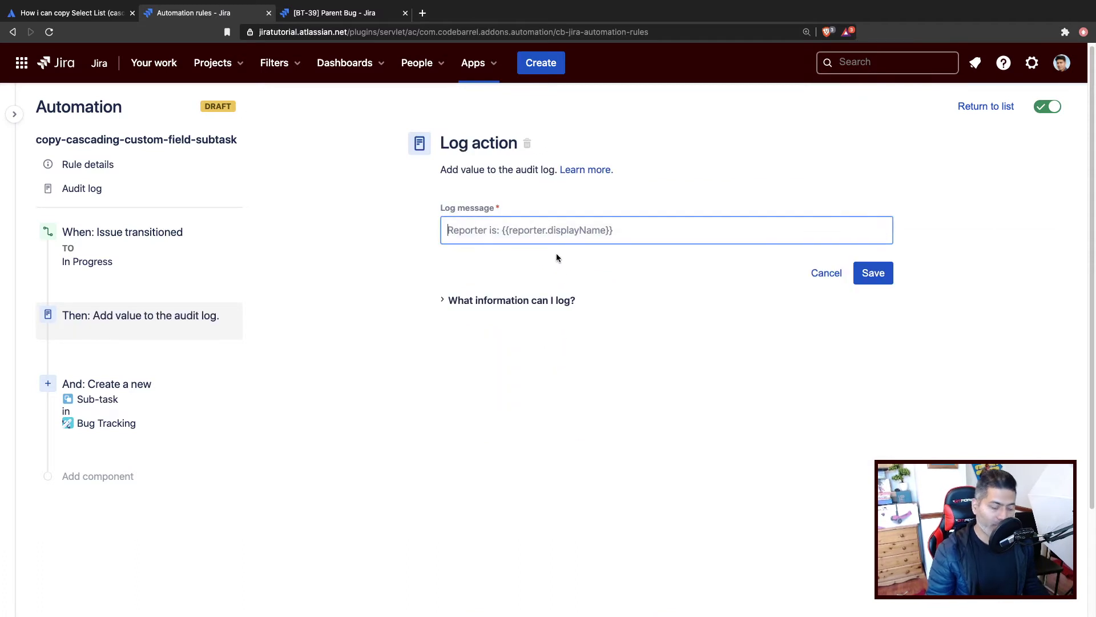
# Step: Set the log message to 'Cascading select list: {{issue.Cascading Select List}}'
pyautogui.write('Ca')
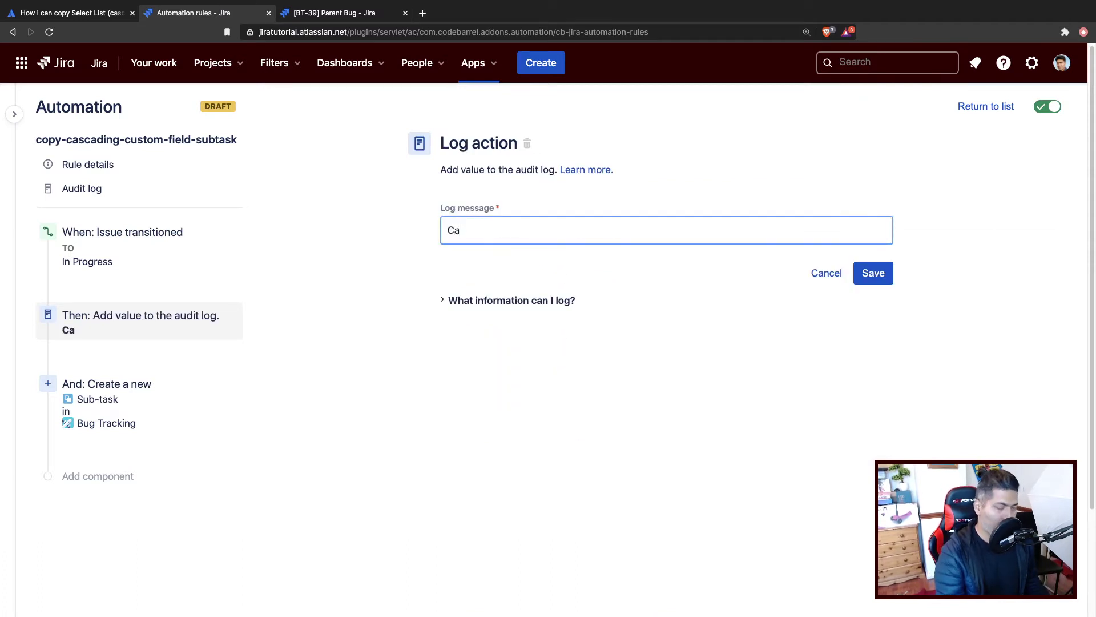
pyautogui.write('scad')
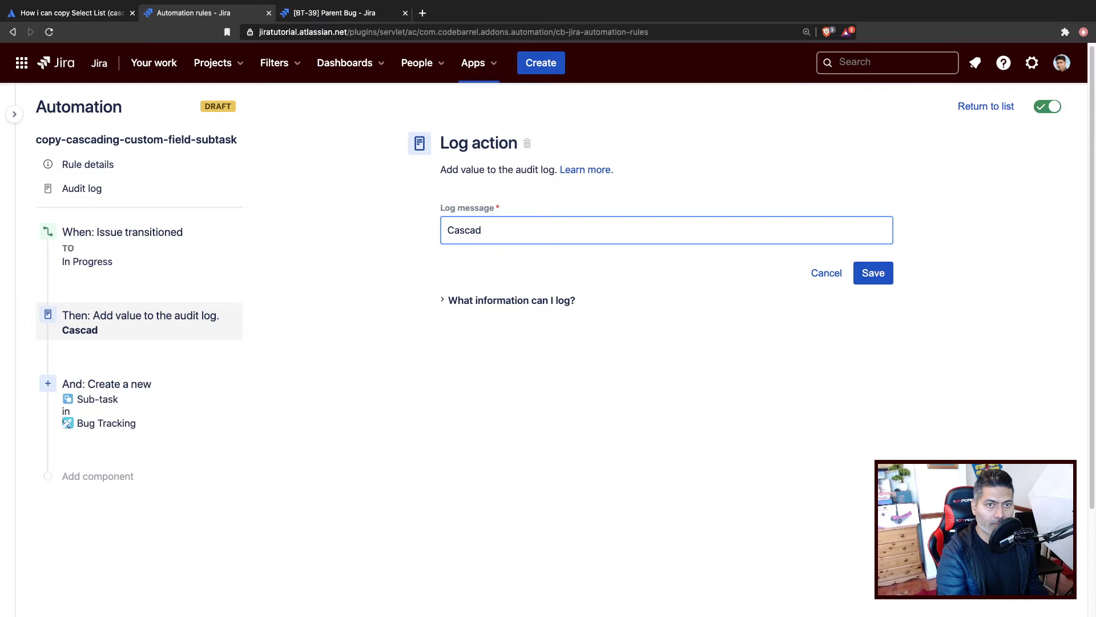
pyautogui.write('ing sel')
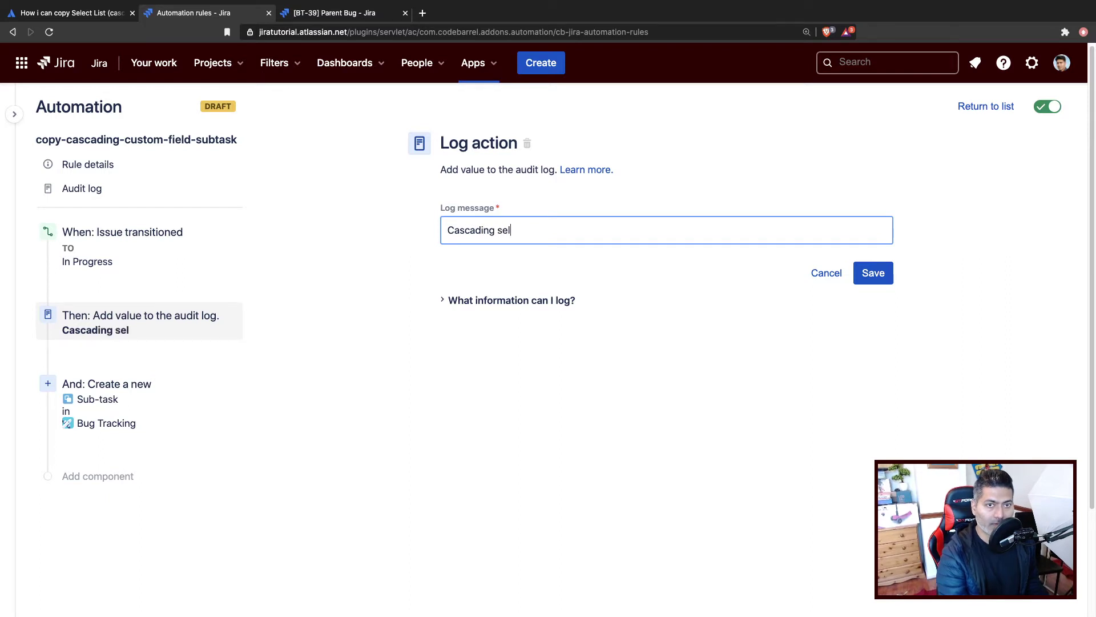
pyautogui.write('ect list value')
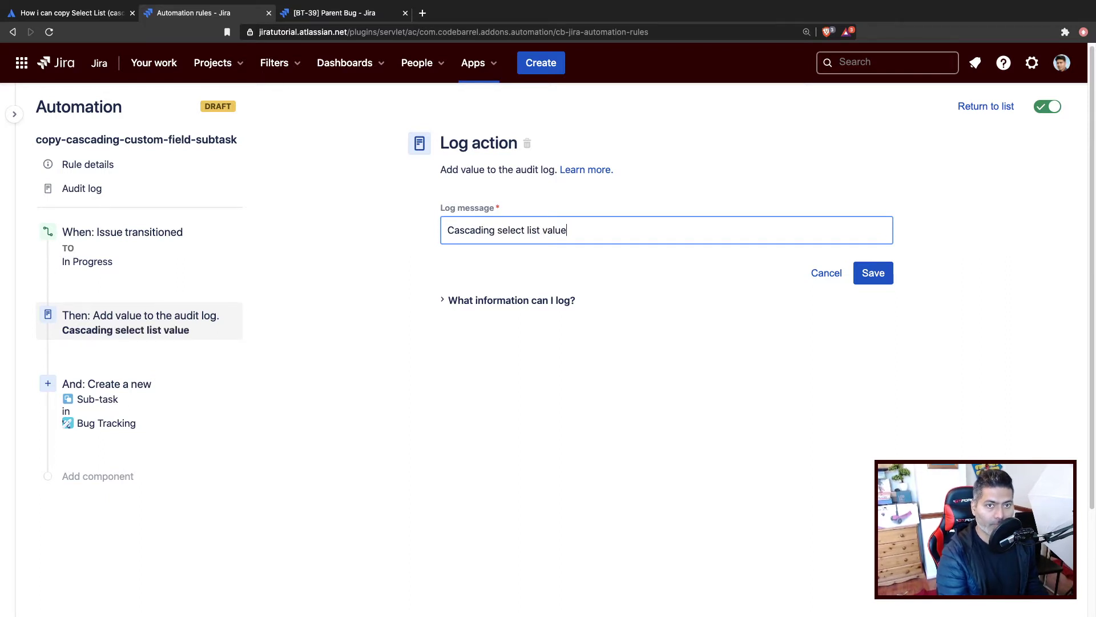
pyautogui.press('BackSpace')
pyautogui.press('BackSpace')
pyautogui.press('BackSpace')
pyautogui.press('BackSpace')
pyautogui.press('BackSpace')
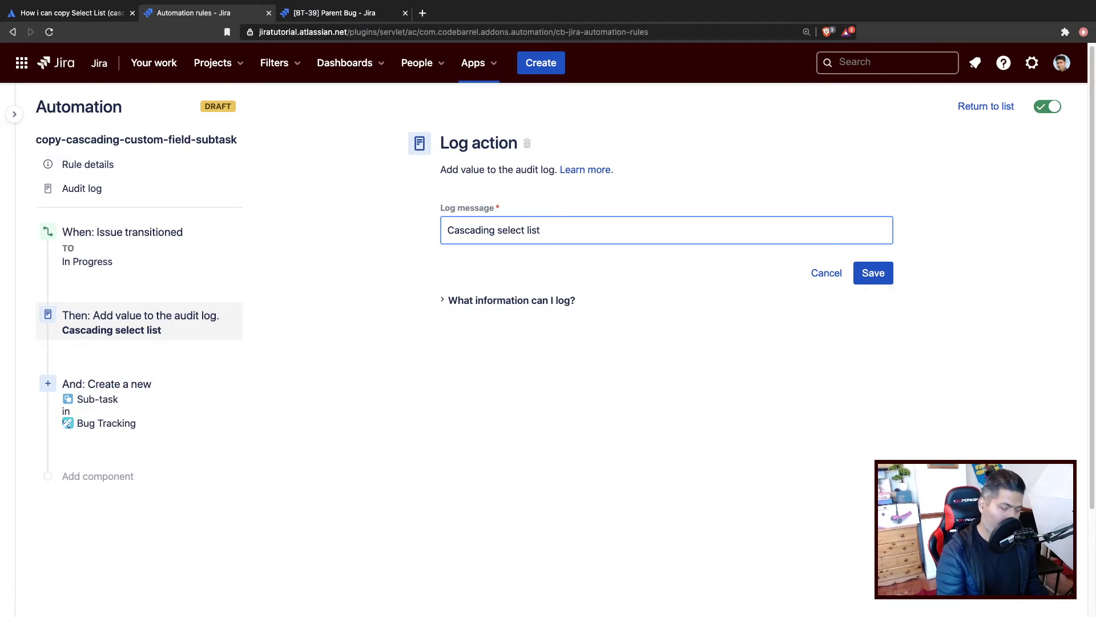
pyautogui.write(':')
pyautogui.press('super+v')
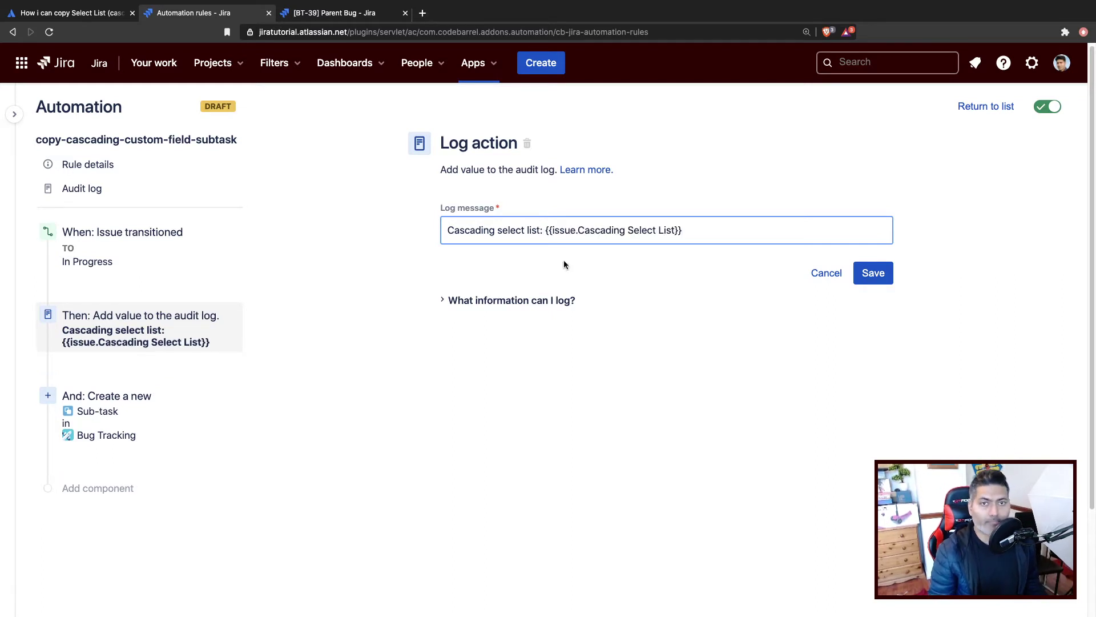
# Step: Save the Log action and reopen the sub-task creation step to review its description
pyautogui.click(873, 274)
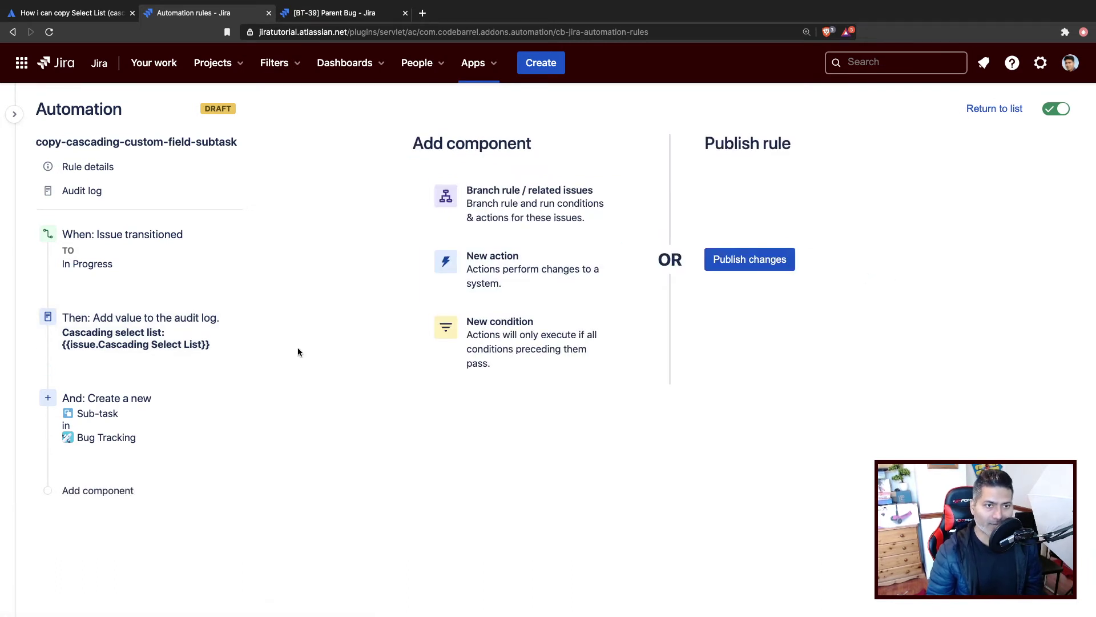
pyautogui.click(172, 413)
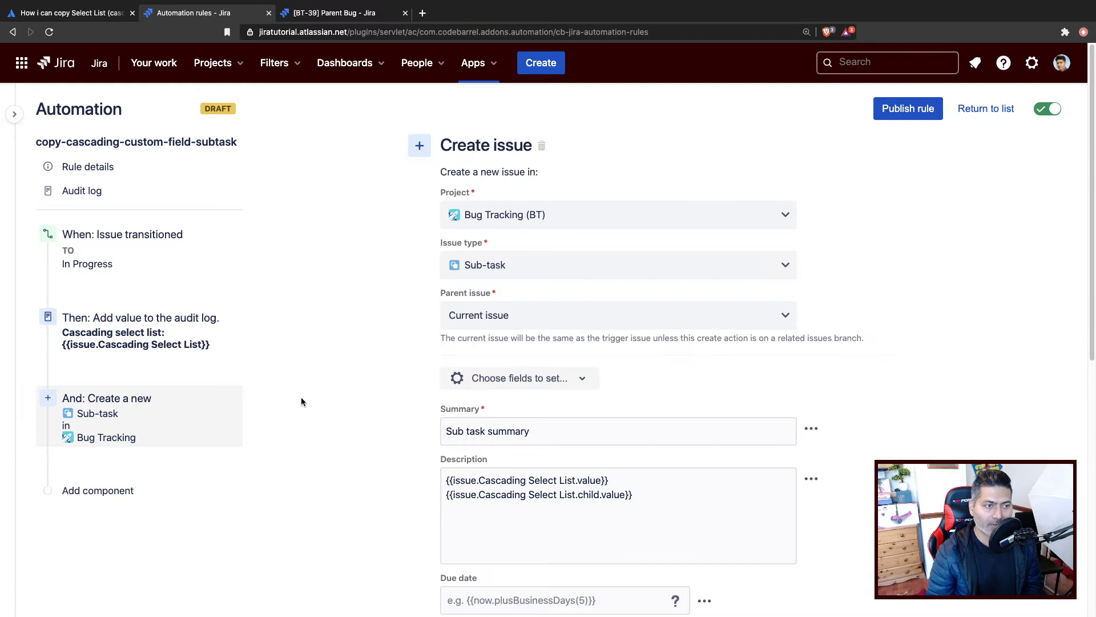
pyautogui.scroll(-1, 676, 503)
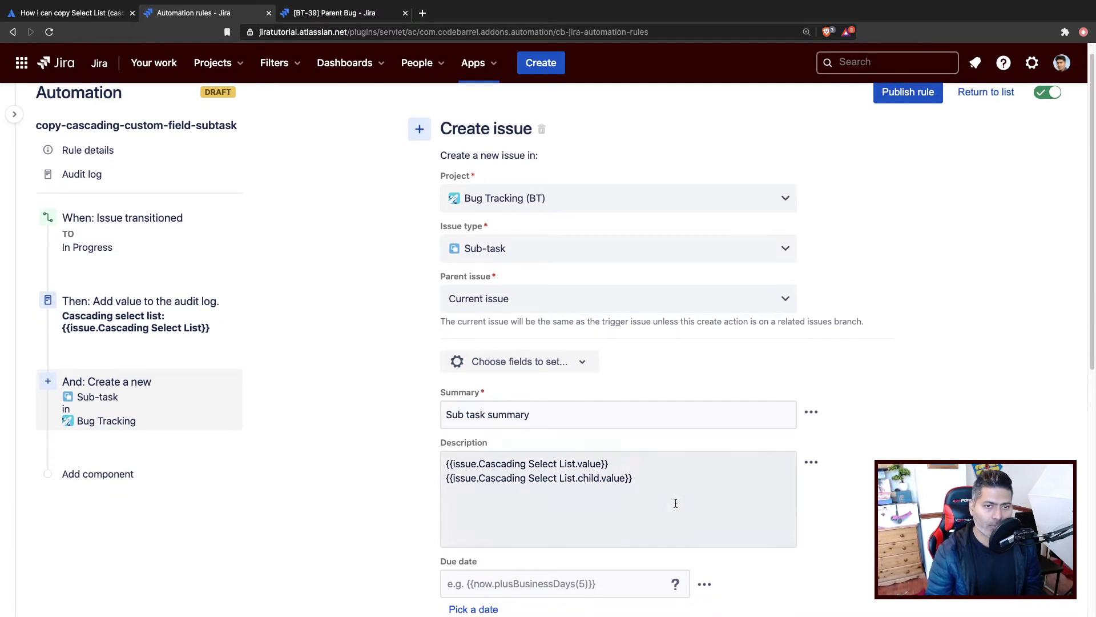
pyautogui.moveTo(661, 485); pyautogui.dragTo(400, 462)
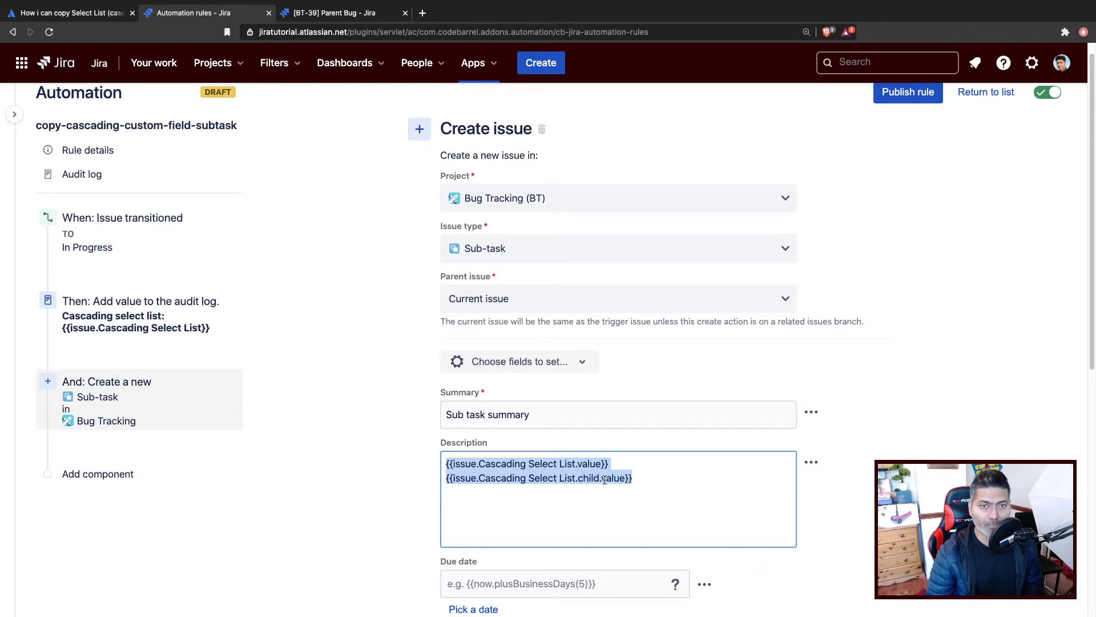
pyautogui.click(666, 358)
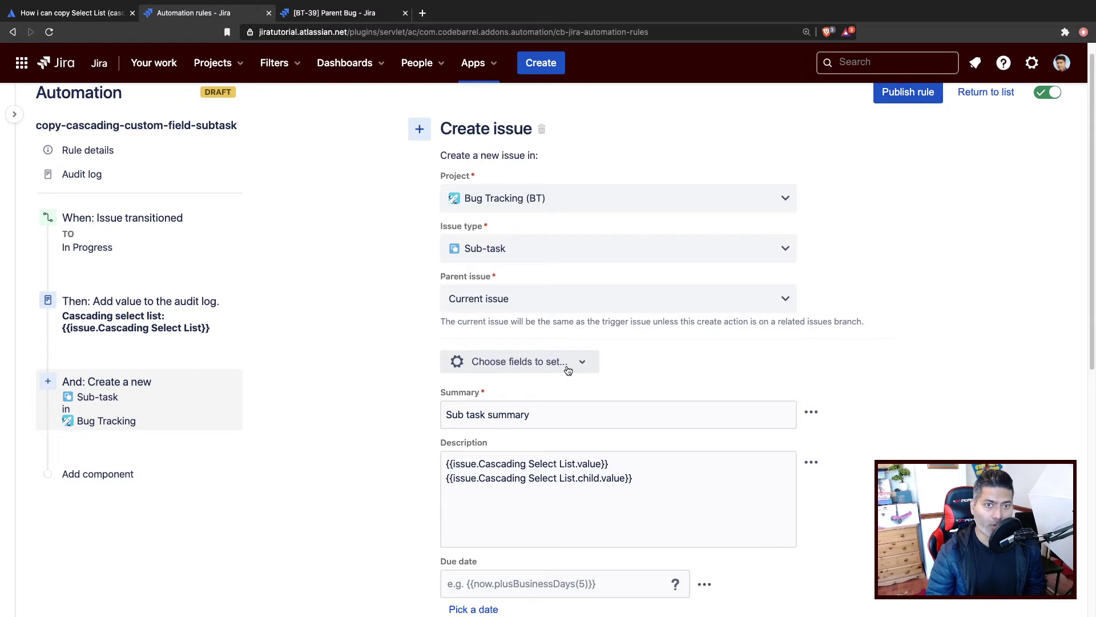
pyautogui.moveTo(666, 492); pyautogui.dragTo(398, 470)
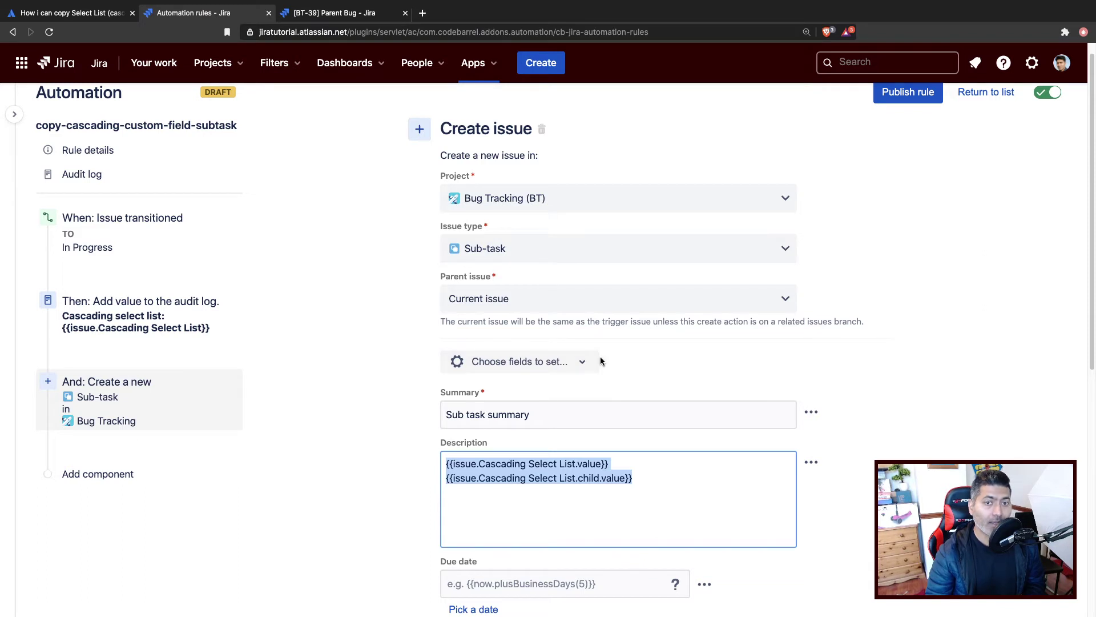
# Step: Add a Priority field to the Create issue action and set it to be cleared
pyautogui.click(583, 363)
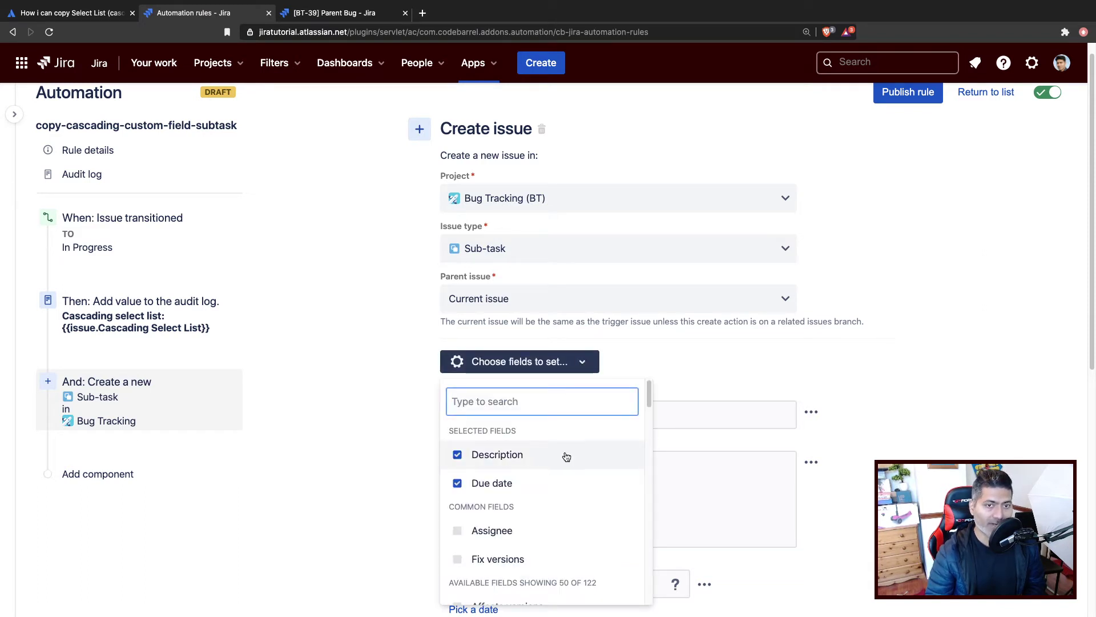
pyautogui.scroll(-5, 570, 478)
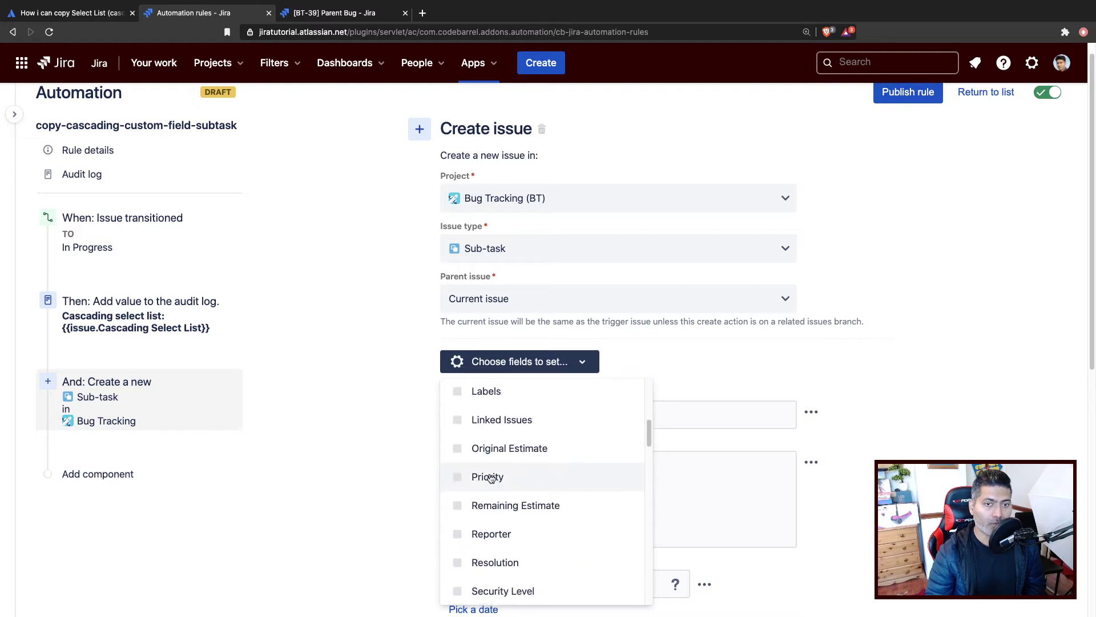
pyautogui.click(490, 478)
pyautogui.scroll(-5, 799, 320)
pyautogui.click(800, 316)
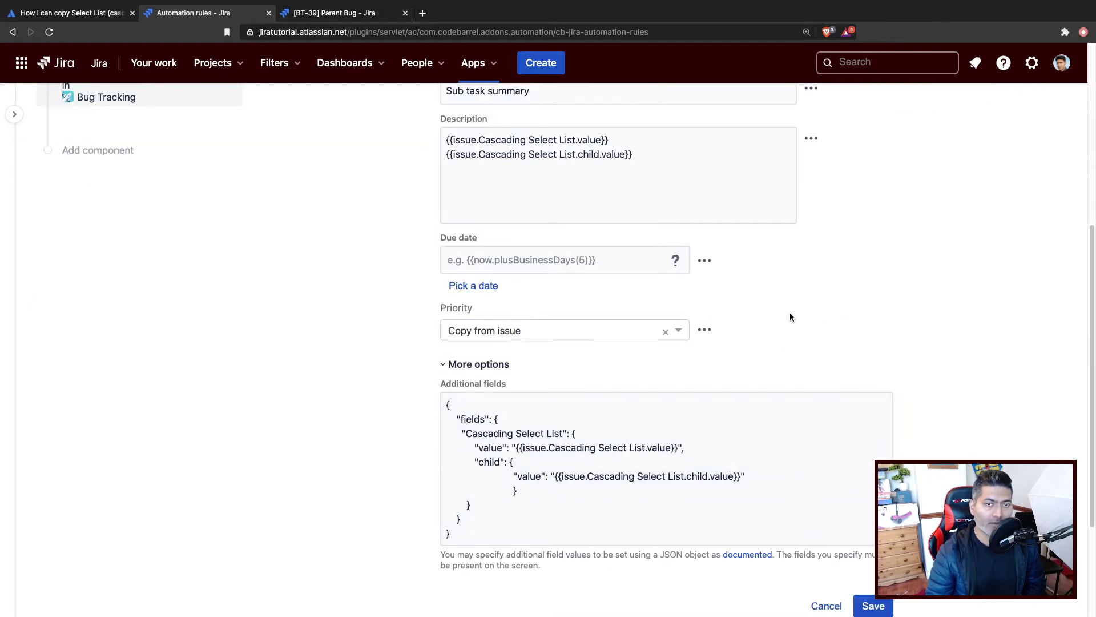
pyautogui.click(618, 332)
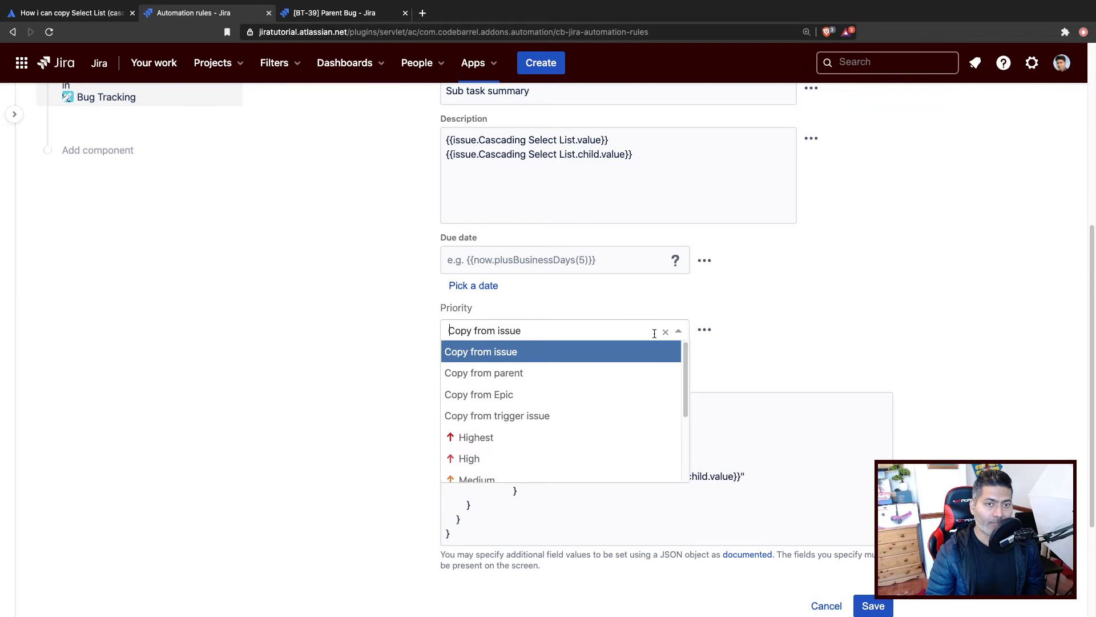
pyautogui.click(818, 347)
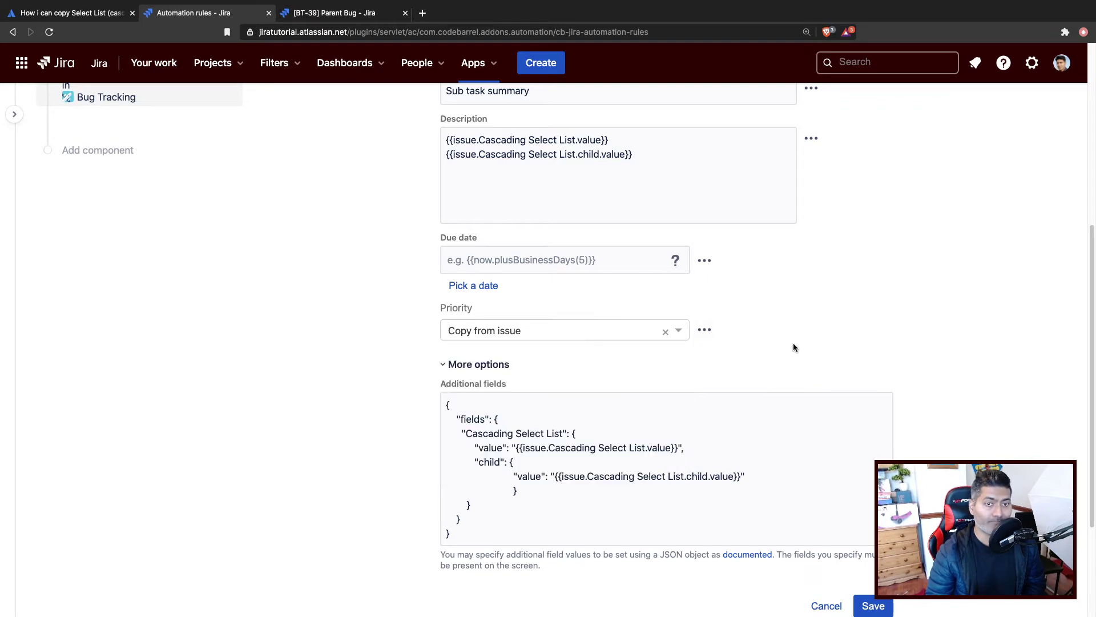
pyautogui.click(665, 332)
pyautogui.click(704, 260)
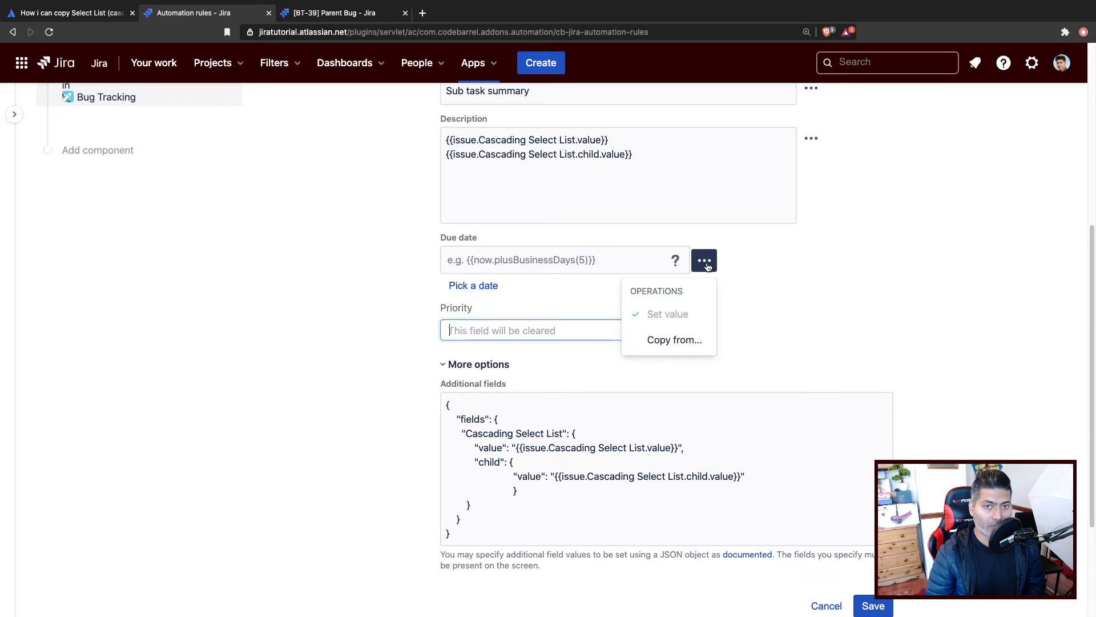
pyautogui.click(864, 321)
pyautogui.scroll(4, 554, 385)
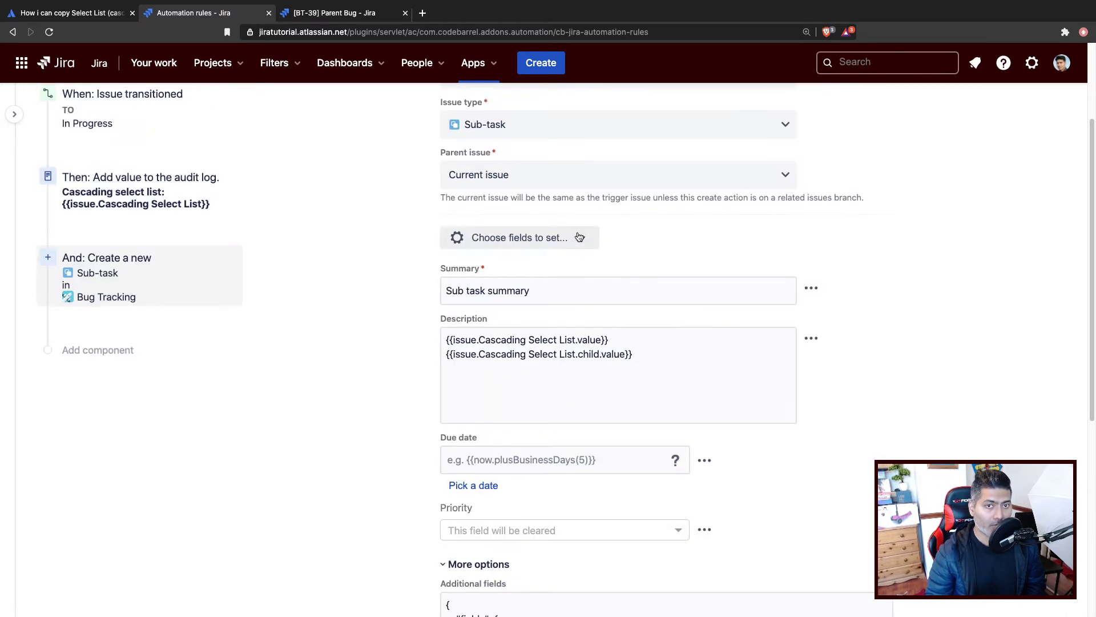
# Step: Search the fields to set for 'cas', confirming no cascading field is offered
pyautogui.click(579, 237)
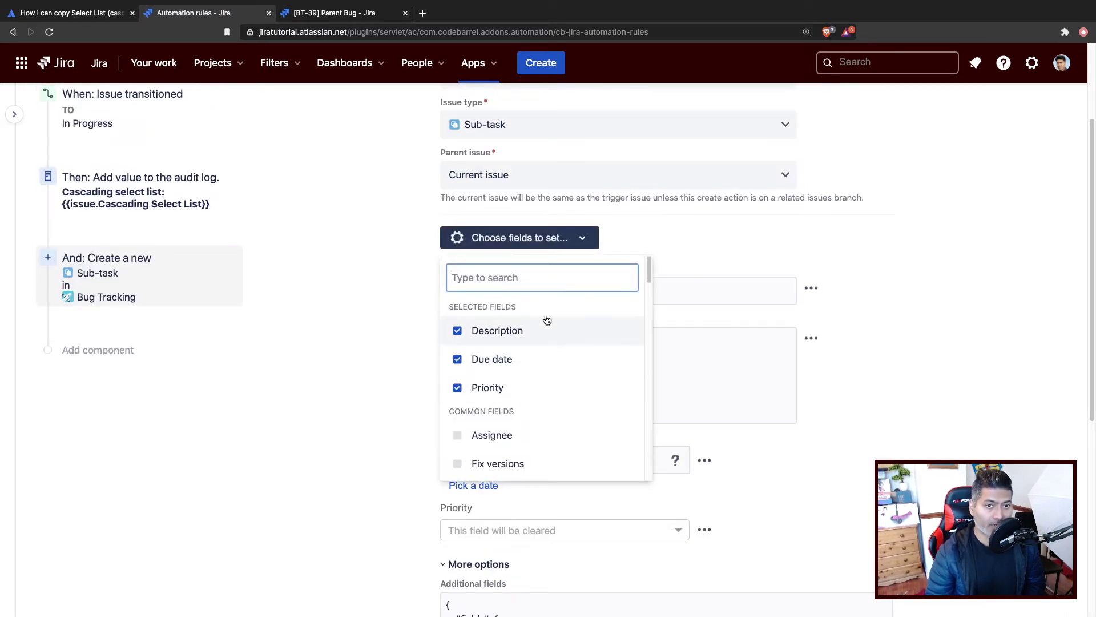
pyautogui.write('cas')
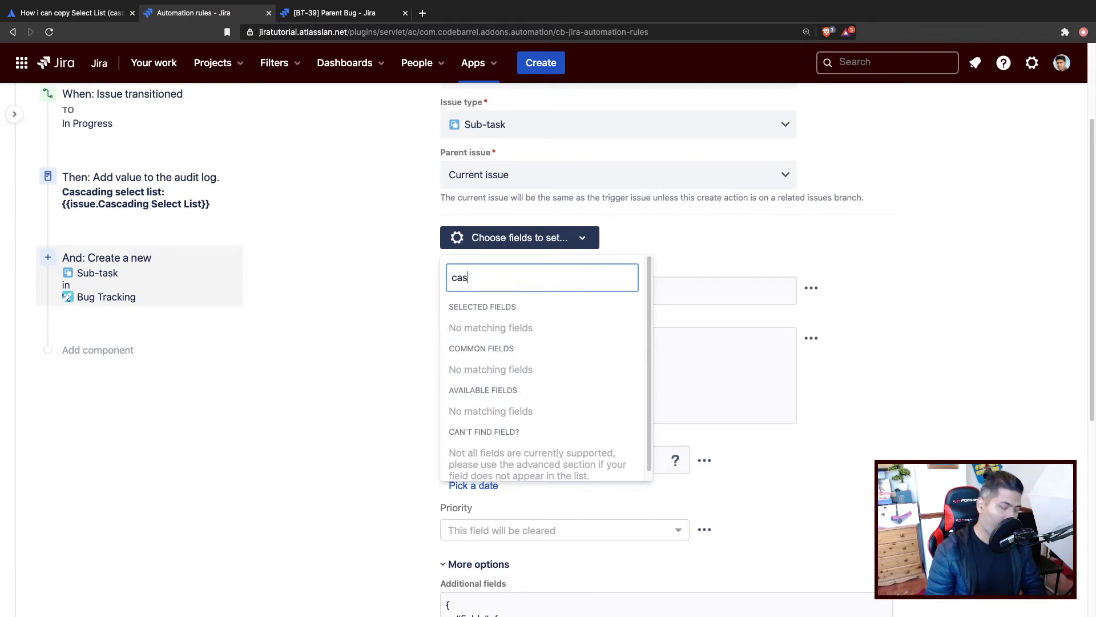
pyautogui.press('BackSpace')
pyautogui.press('BackSpace')
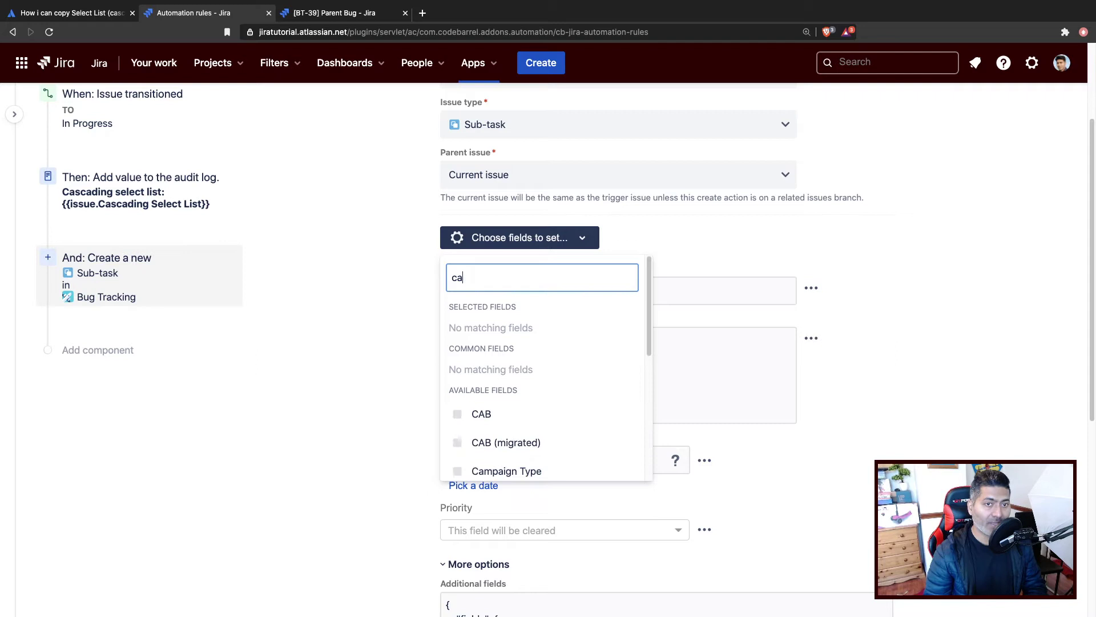
pyautogui.click(725, 242)
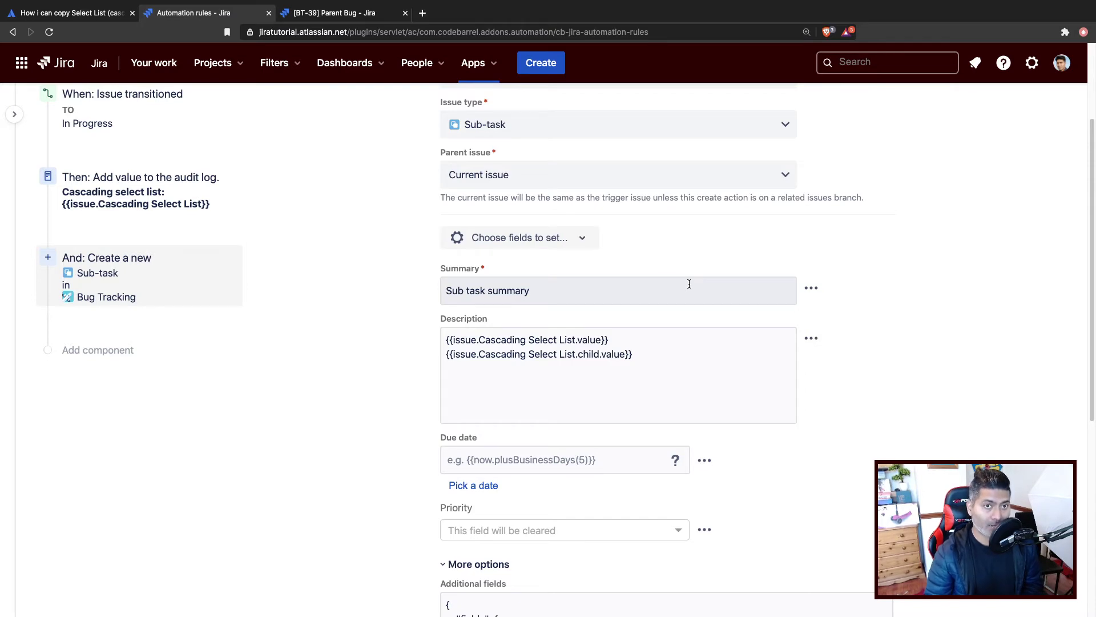
# Step: Select the Additional fields JSON, then bring up the BT-39 Parent Bug issue
pyautogui.scroll(-5, 646, 279)
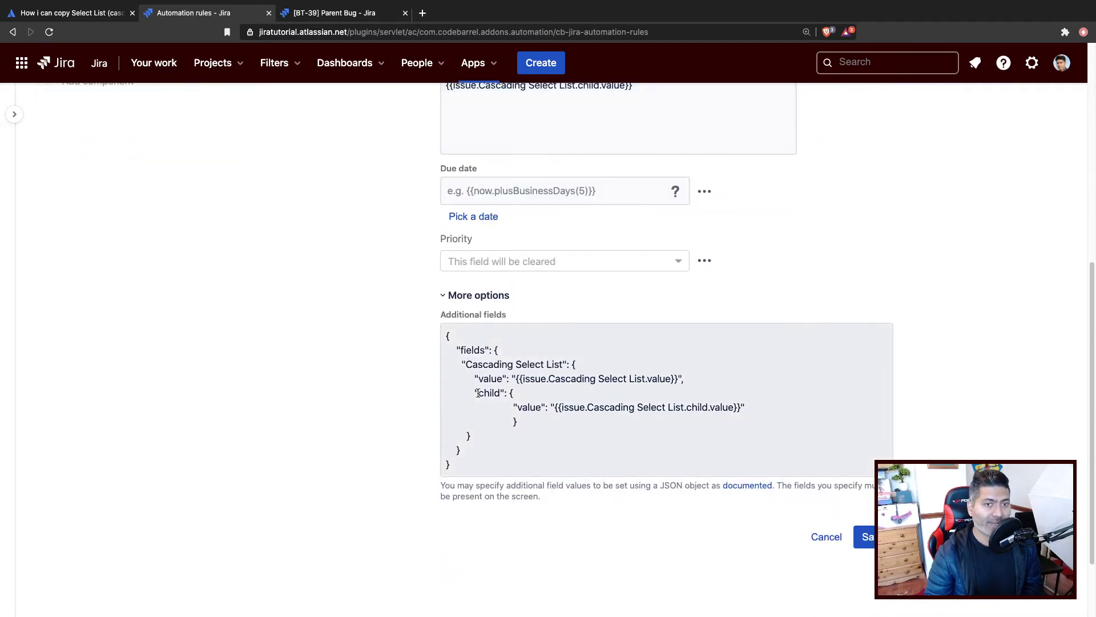
pyautogui.scroll(-2, 478, 393)
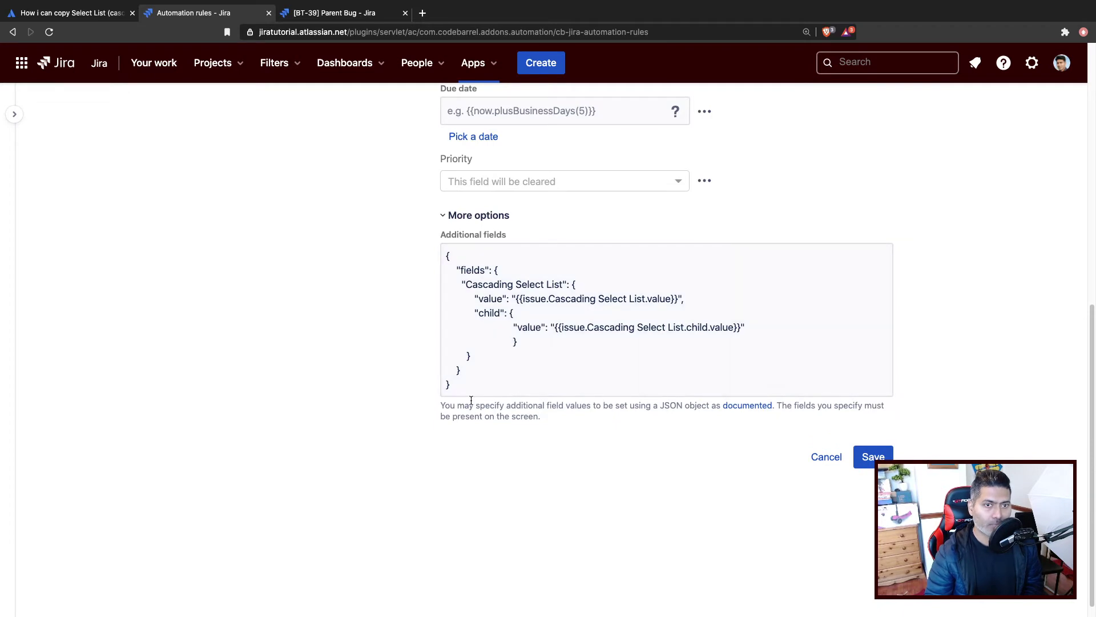
pyautogui.moveTo(510, 386); pyautogui.dragTo(443, 250)
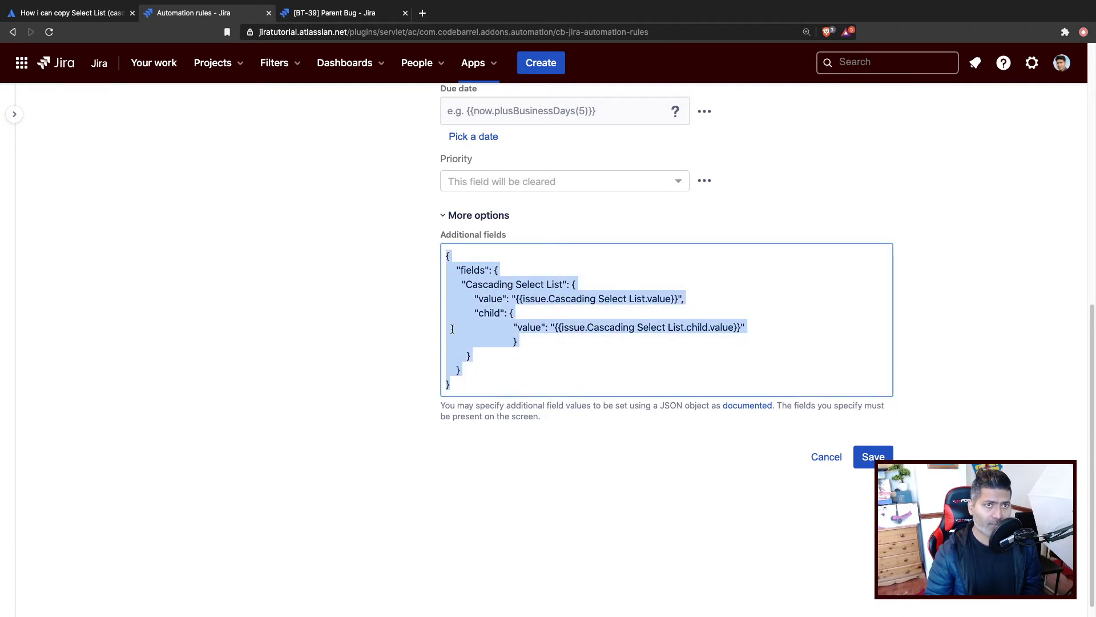
pyautogui.click(337, 12)
# Step: Open sub-task BT-41 and check its description shows Parent Value 1 and Parent 1 Child 1
pyautogui.scroll(-4, 197, 320)
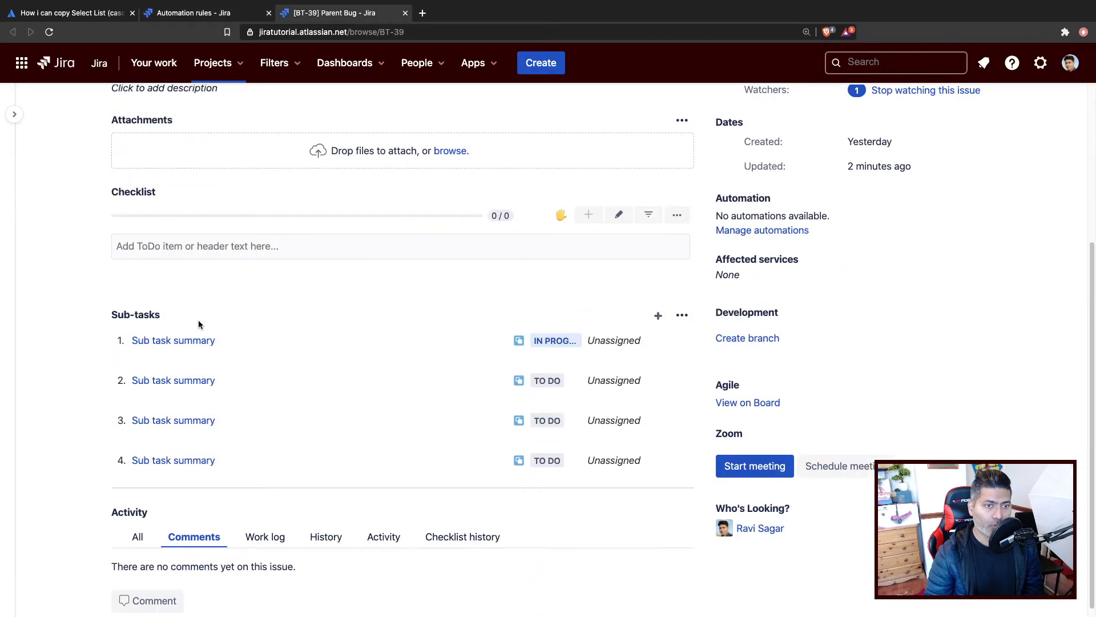
pyautogui.click(169, 388)
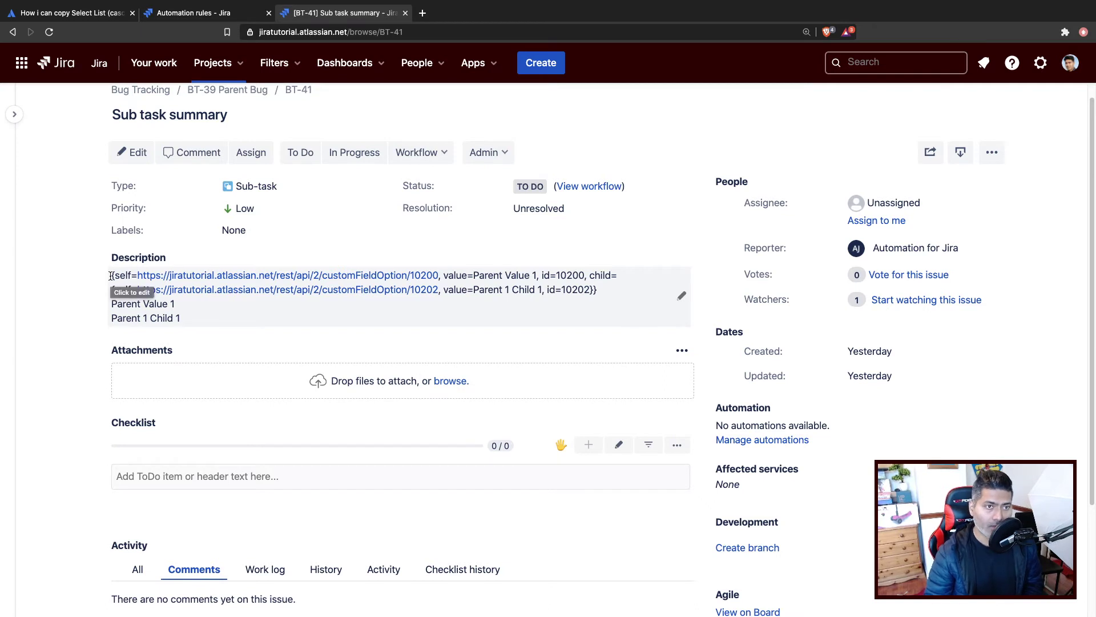
pyautogui.moveTo(112, 276); pyautogui.dragTo(619, 285)
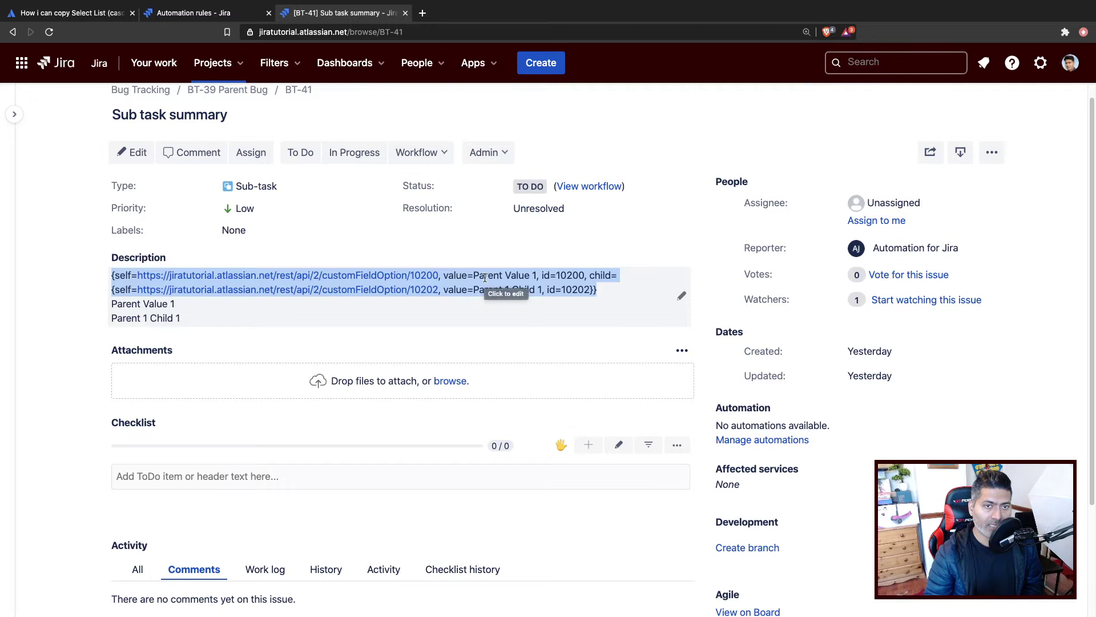
pyautogui.click(589, 276)
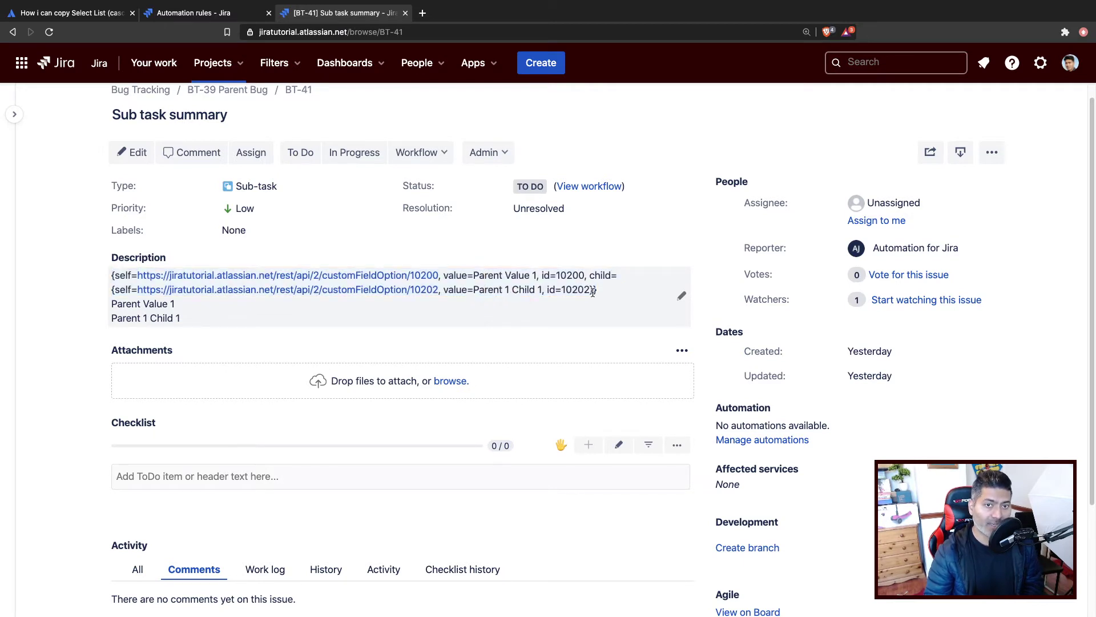
pyautogui.moveTo(594, 289); pyautogui.dragTo(452, 293)
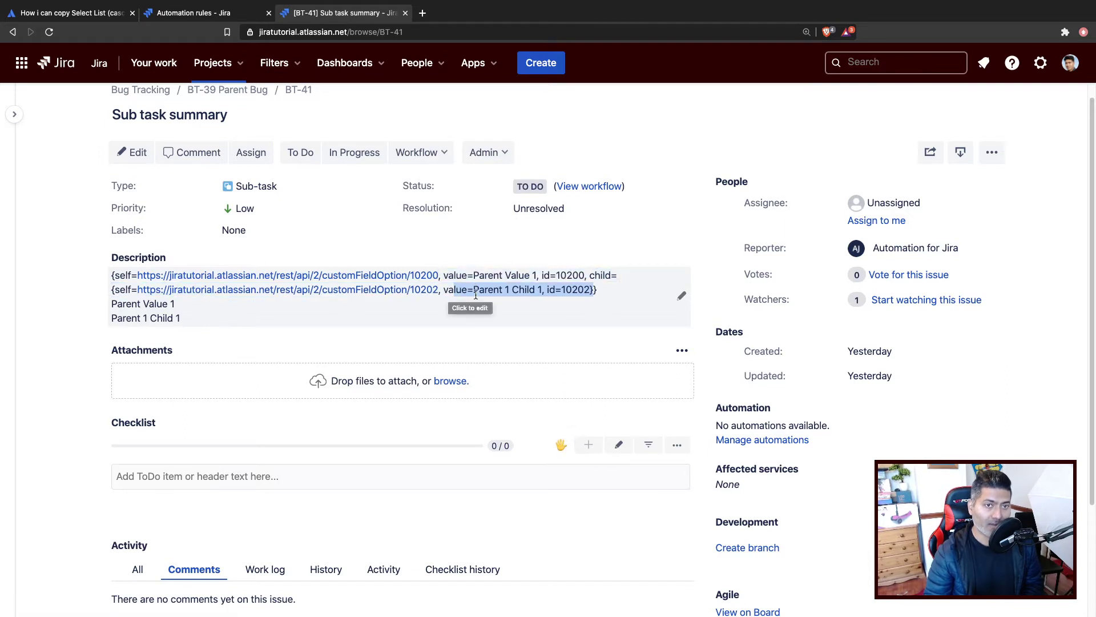
# Step: Review the Additional fields JSON's fields, parent value and child lines in the rule
pyautogui.click(193, 12)
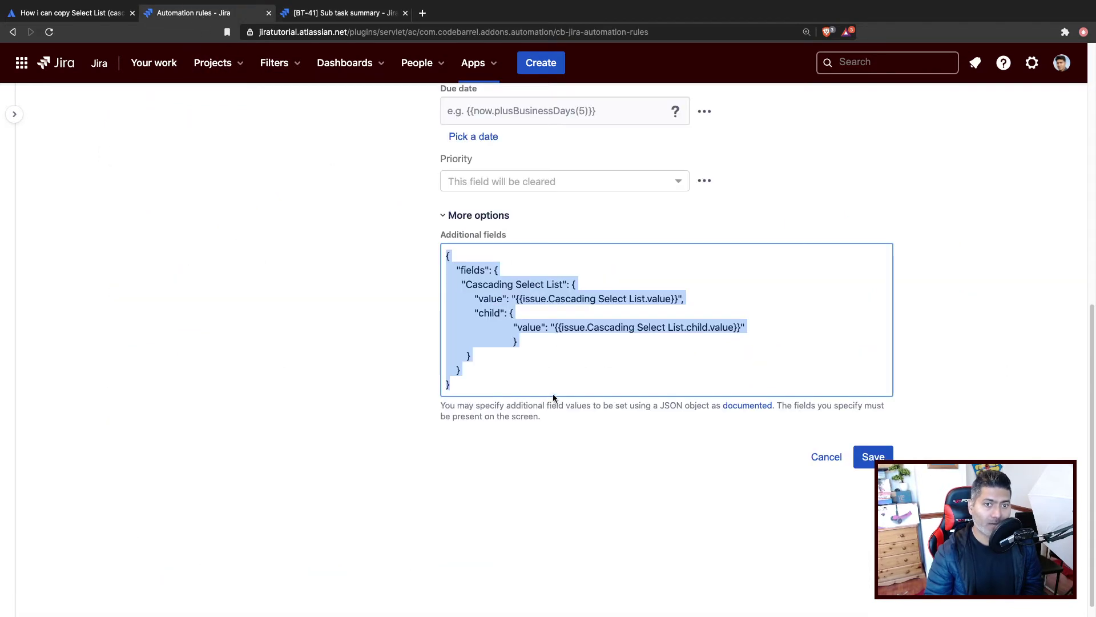
pyautogui.click(537, 371)
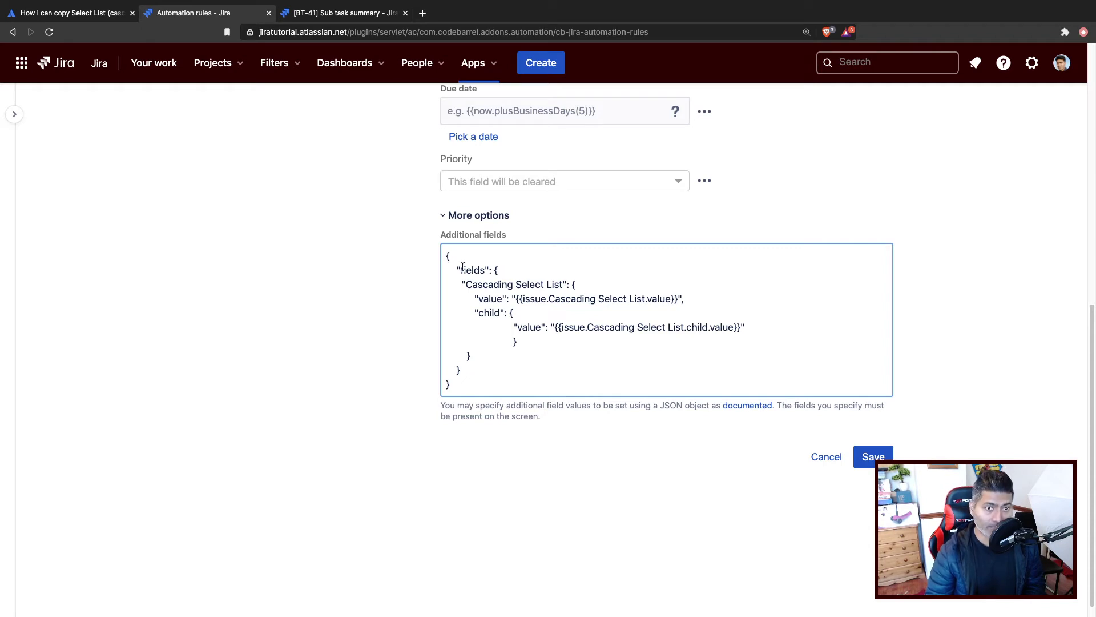
pyautogui.moveTo(452, 269); pyautogui.dragTo(569, 315)
pyautogui.click(568, 316)
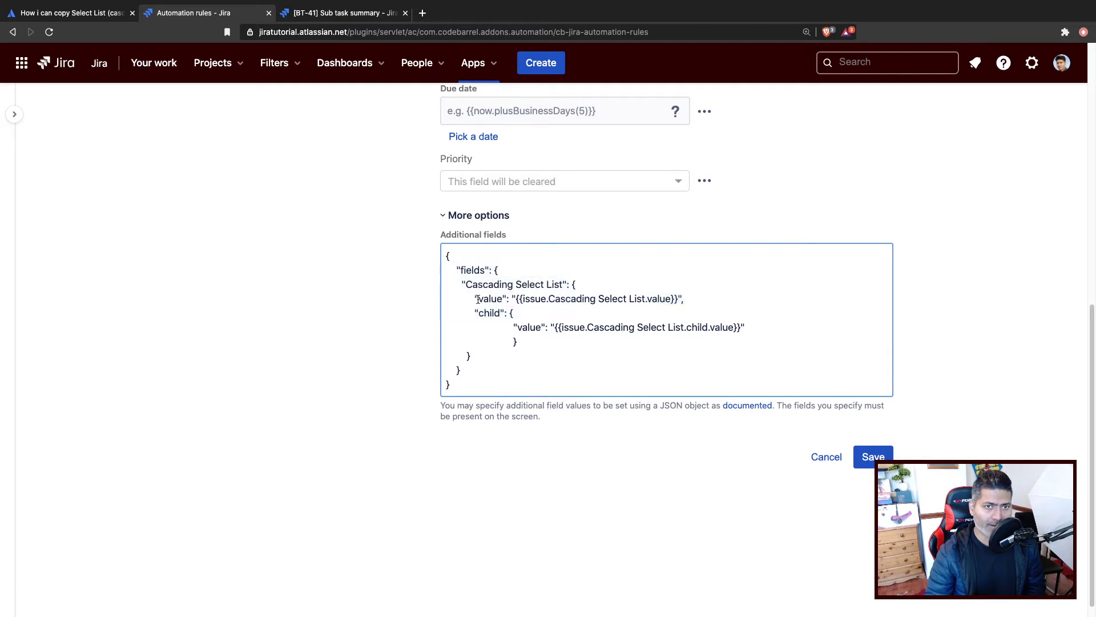
pyautogui.moveTo(473, 299); pyautogui.dragTo(699, 294)
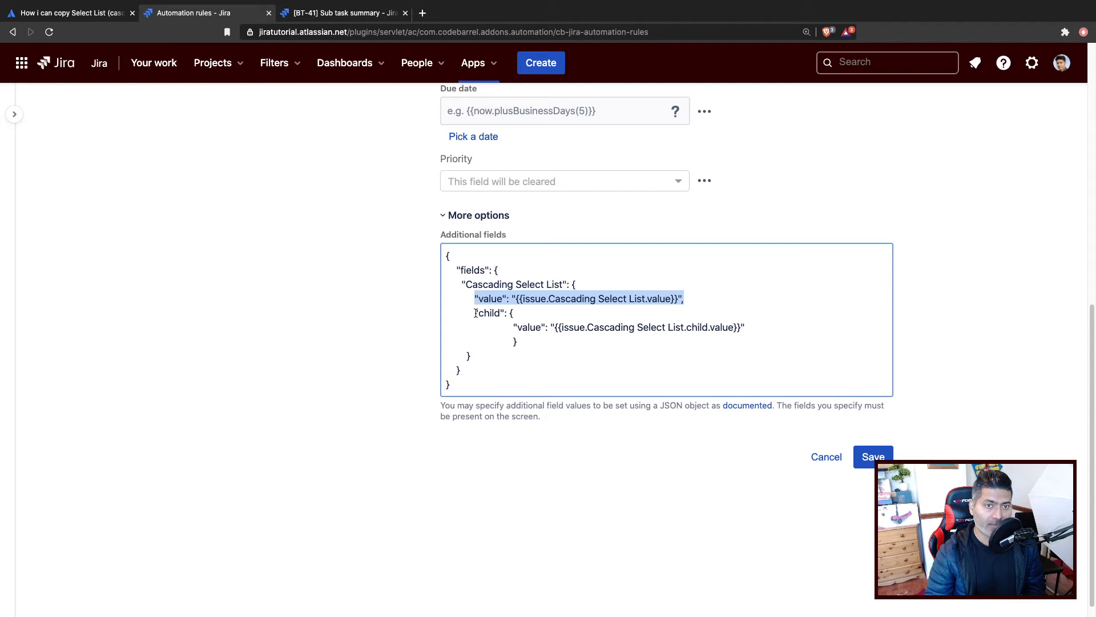
pyautogui.moveTo(473, 313); pyautogui.dragTo(768, 320)
pyautogui.click(639, 307)
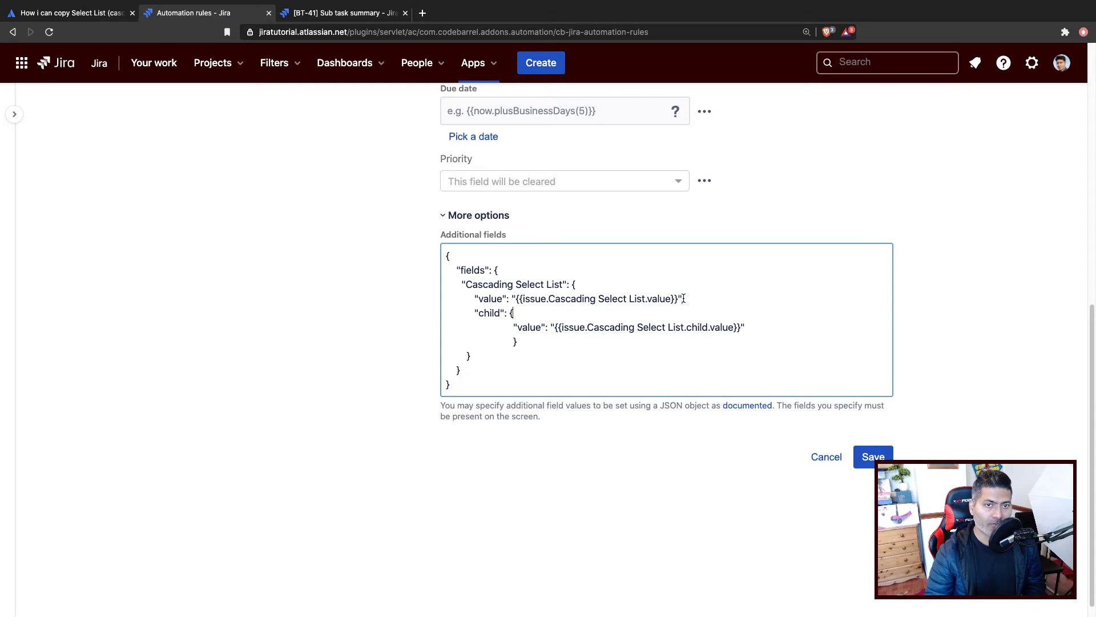
# Step: Check the parent value expression's field name, then save the action and publish the rule
pyautogui.moveTo(476, 298)
pyautogui.mouseDown()
pyautogui.moveTo(445, 298)
pyautogui.moveTo(507, 298)
pyautogui.moveTo(474, 298)
pyautogui.mouseUp()
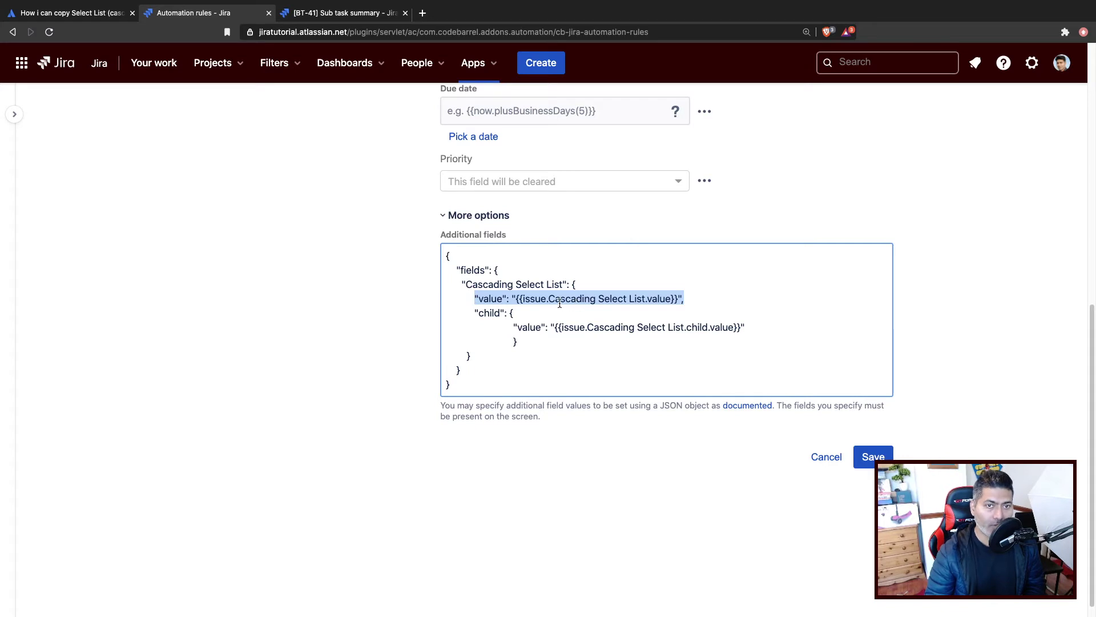
pyautogui.click(614, 298)
pyautogui.moveTo(549, 298); pyautogui.dragTo(641, 297)
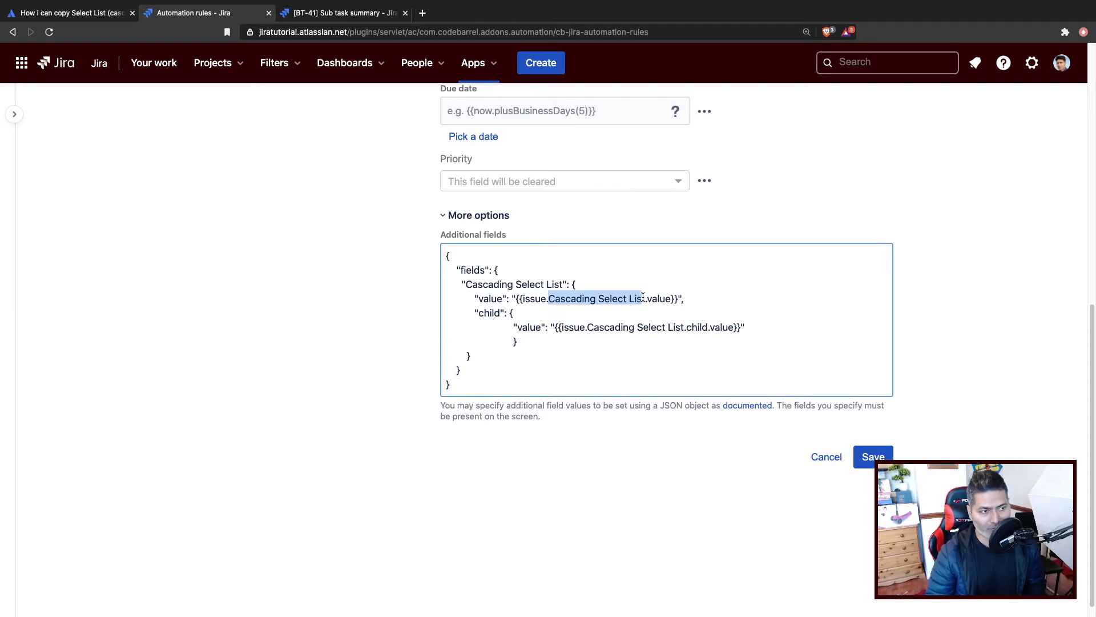
pyautogui.click(595, 358)
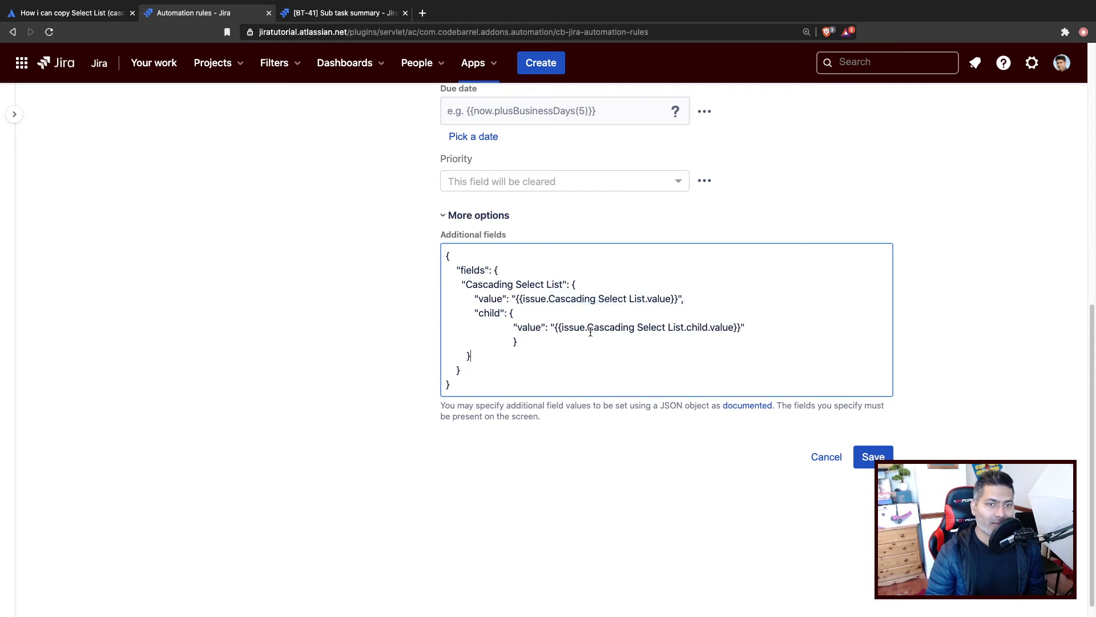
pyautogui.click(865, 454)
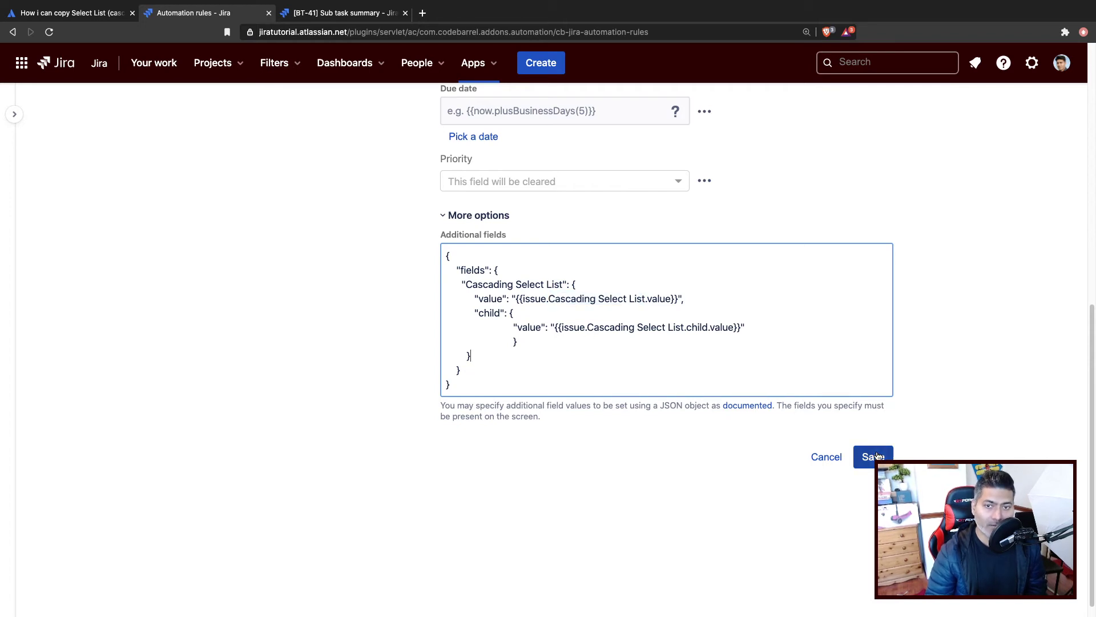
pyautogui.click(739, 260)
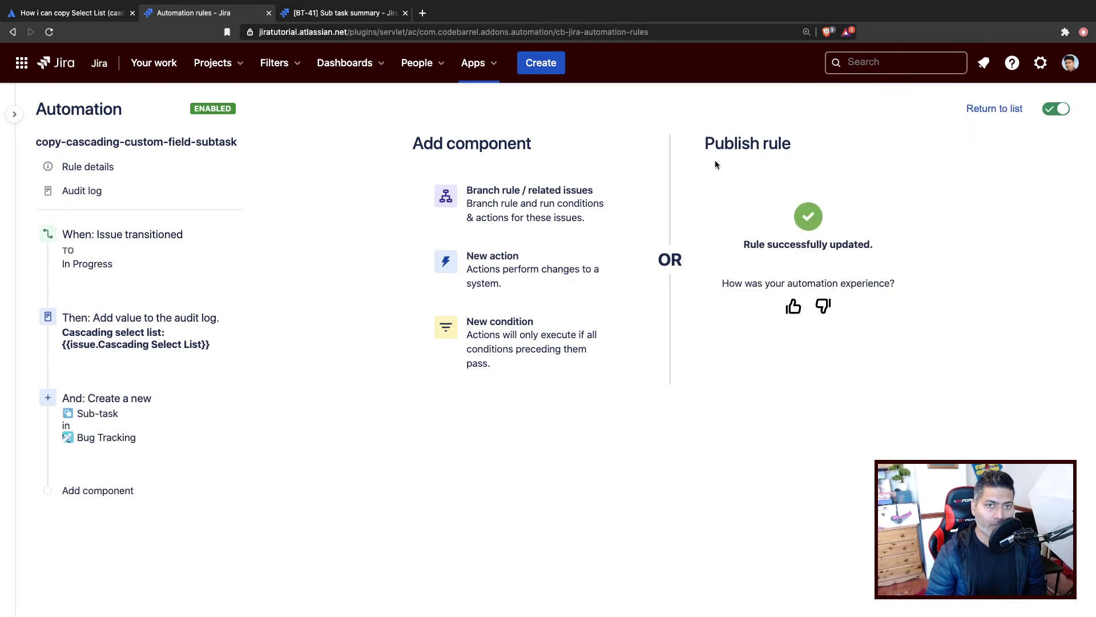
# Step: Open the rule's audit log, then navigate from sub-task BT-41 to parent BT-39
pyautogui.click(90, 191)
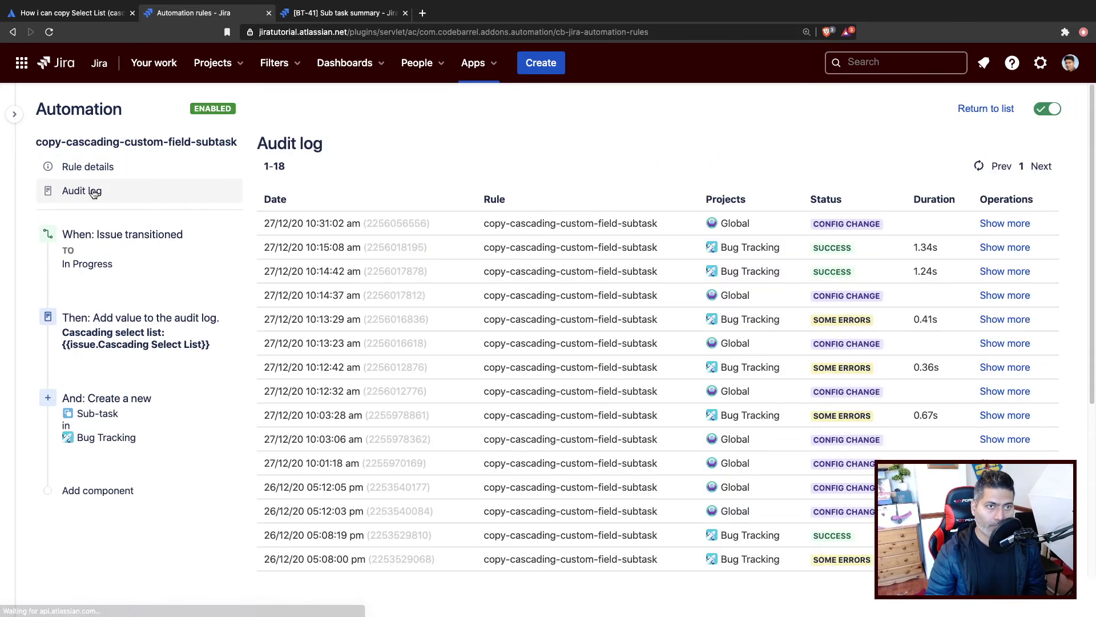
pyautogui.click(321, 13)
pyautogui.scroll(1, 283, 159)
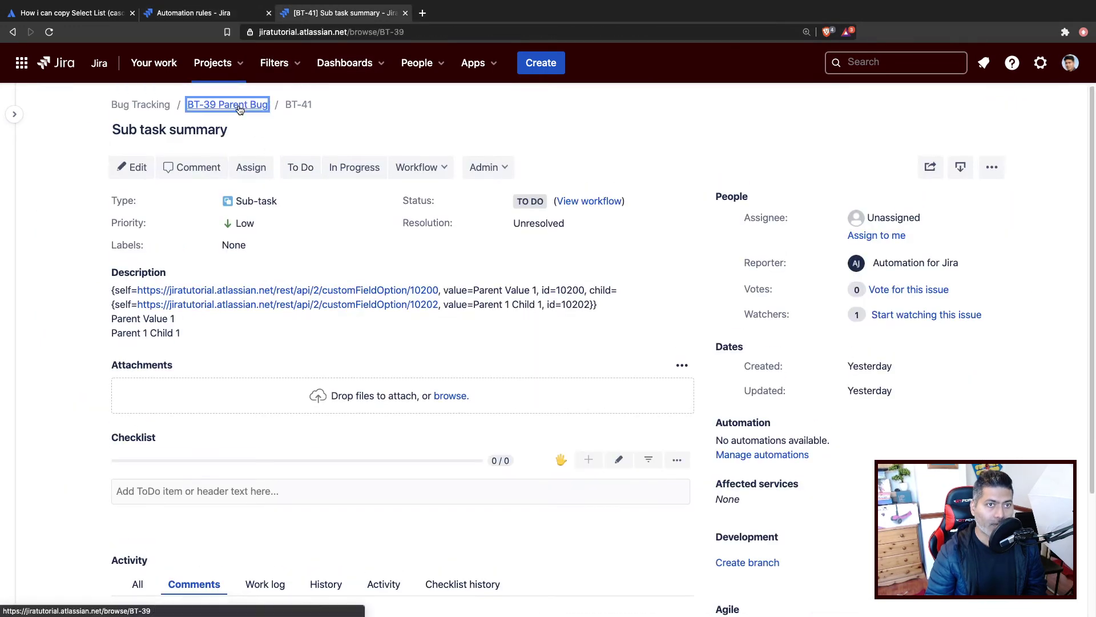
pyautogui.click(237, 105)
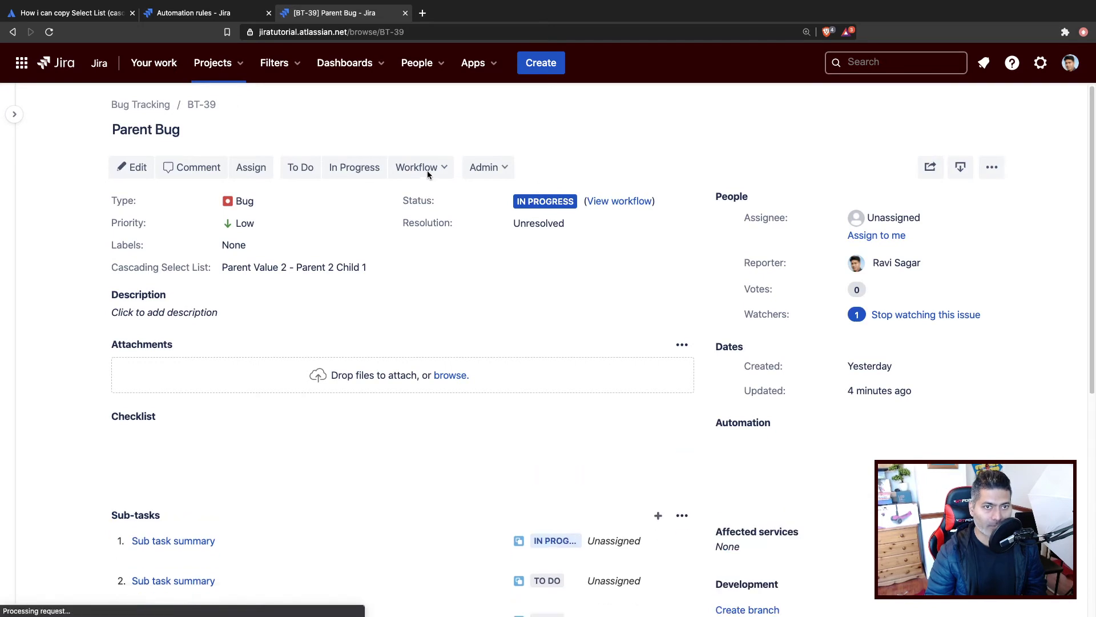
# Step: Transition BT-39 to In Progress and reload the issue page
pyautogui.click(362, 170)
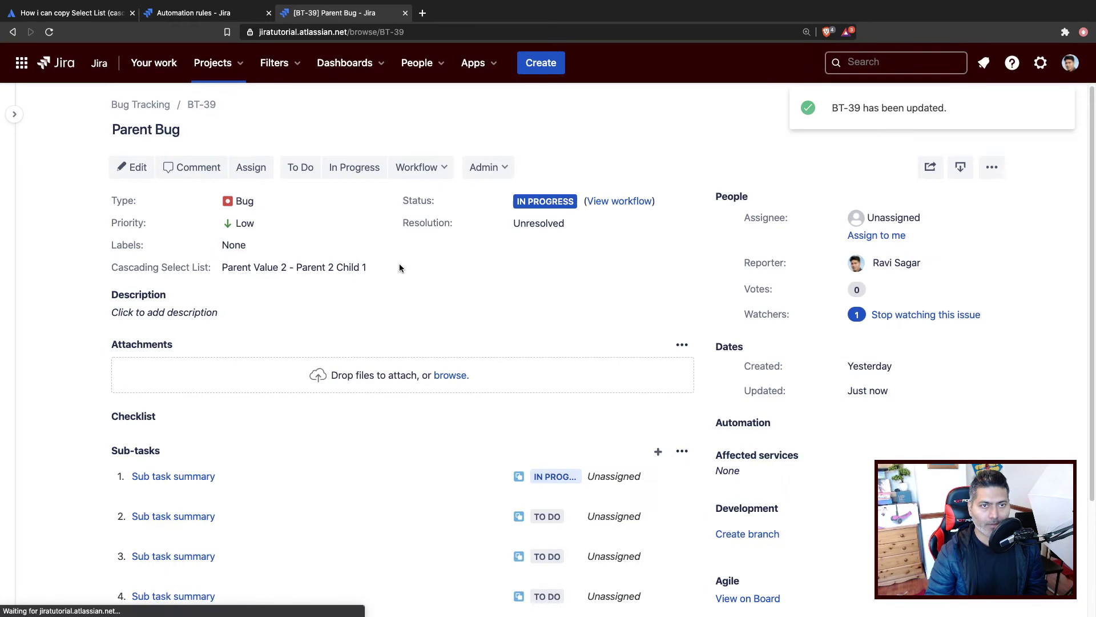
pyautogui.scroll(-3, 399, 275)
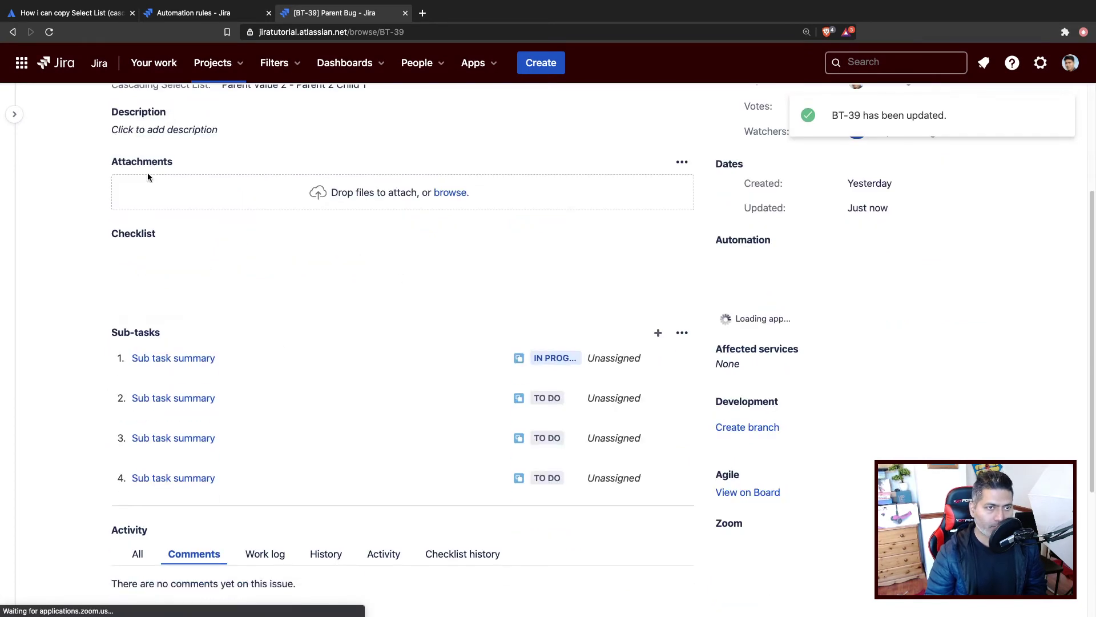
pyautogui.click(49, 31)
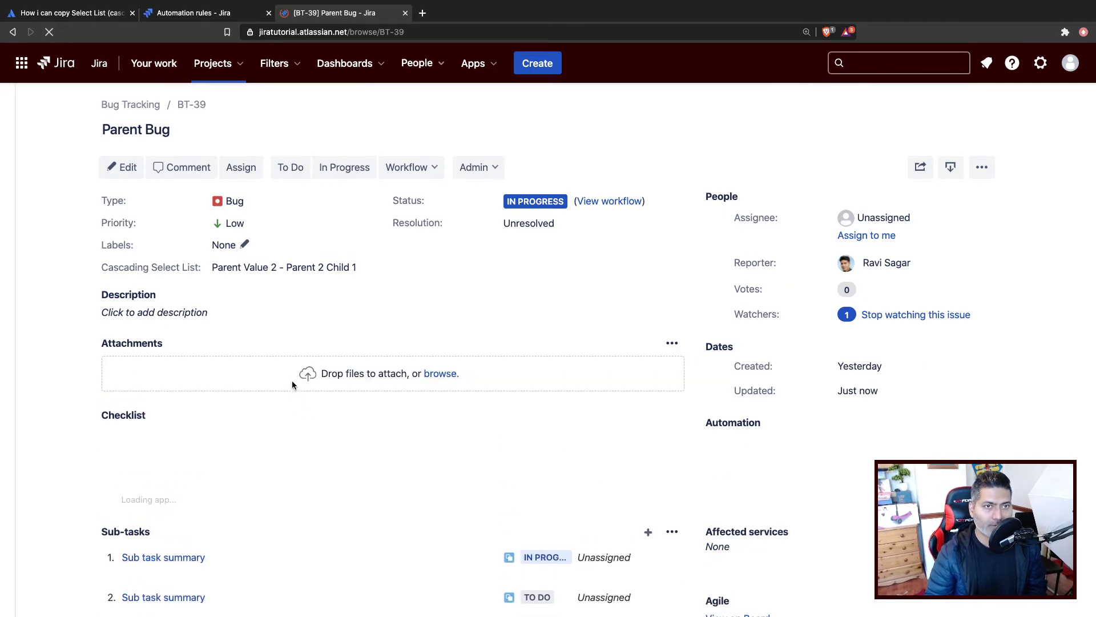
# Step: Refresh the audit log and expand the 10:31:16 run to read its invalid priority error
pyautogui.click(194, 12)
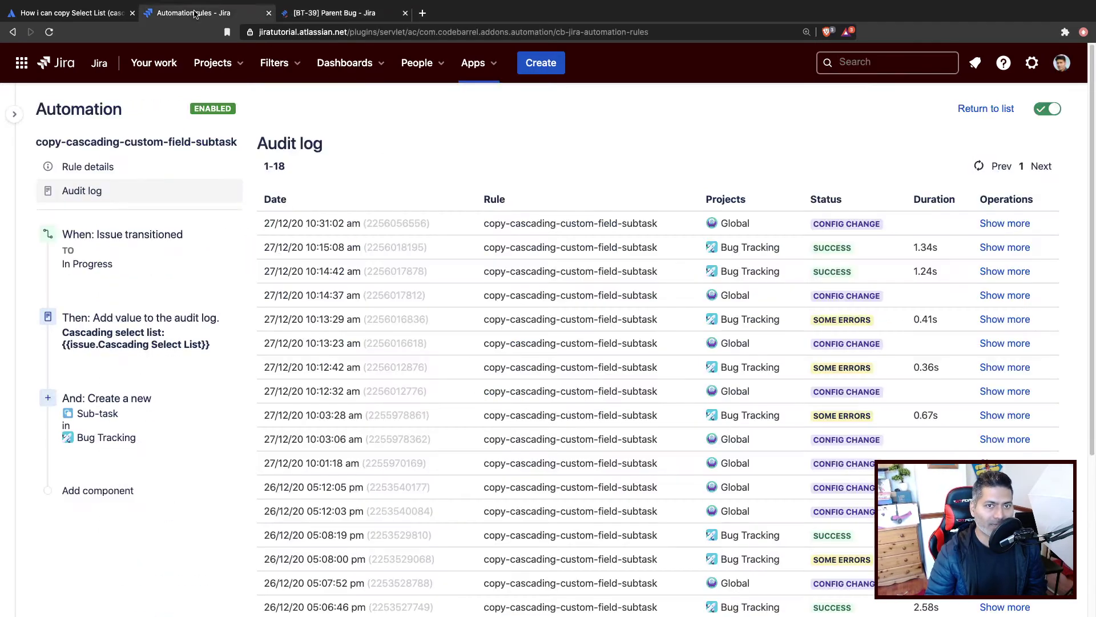
pyautogui.click(978, 167)
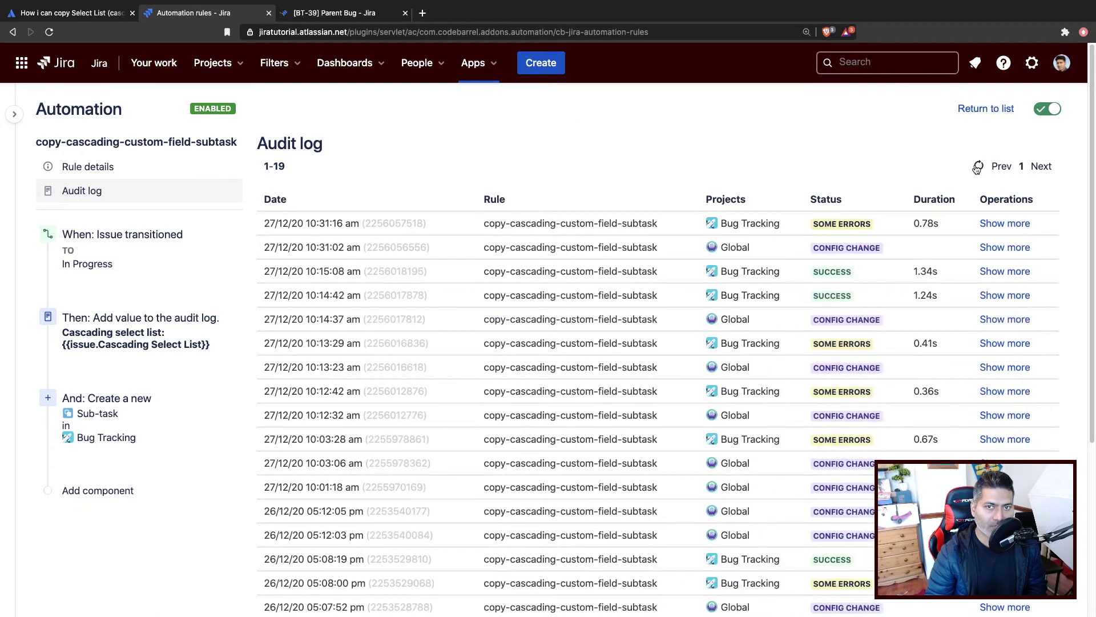
pyautogui.click(1009, 225)
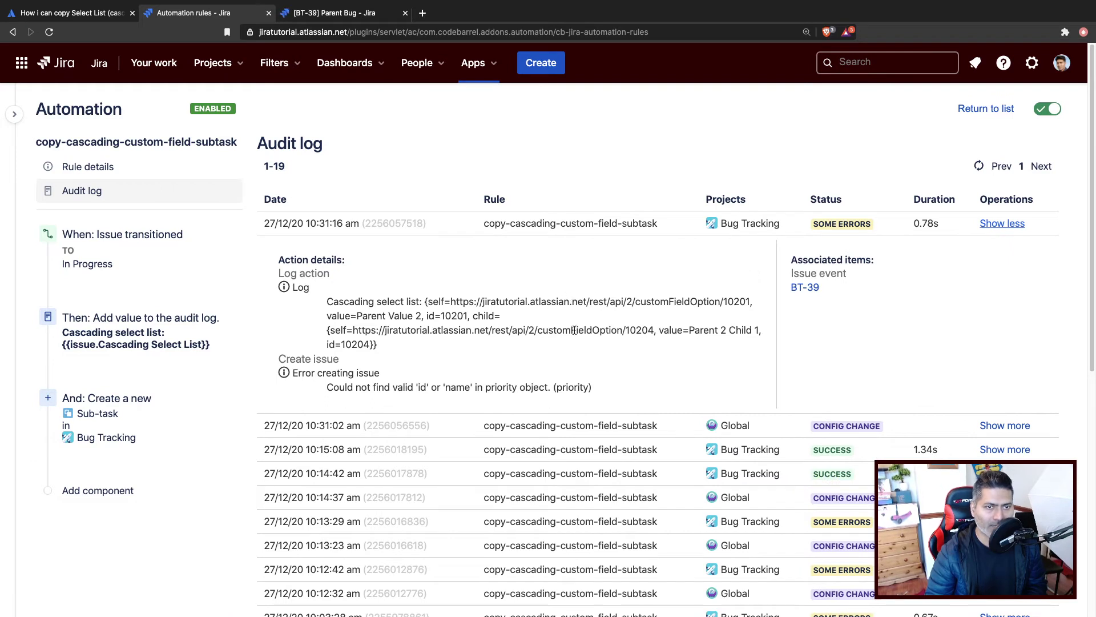
pyautogui.doubleClick(385, 388)
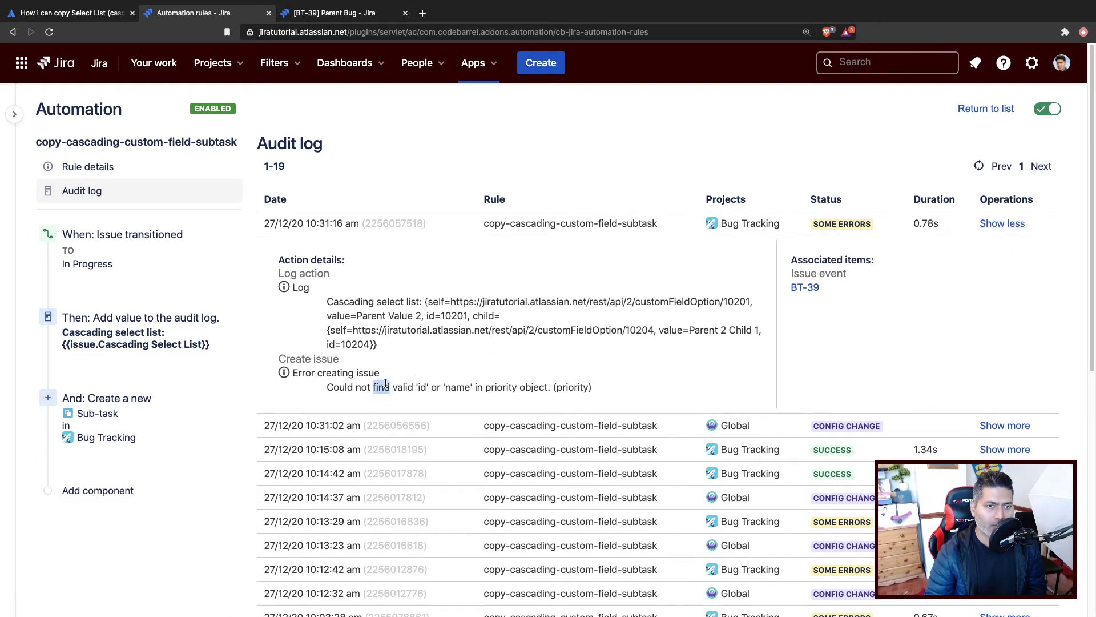
pyautogui.tripleClick(385, 387)
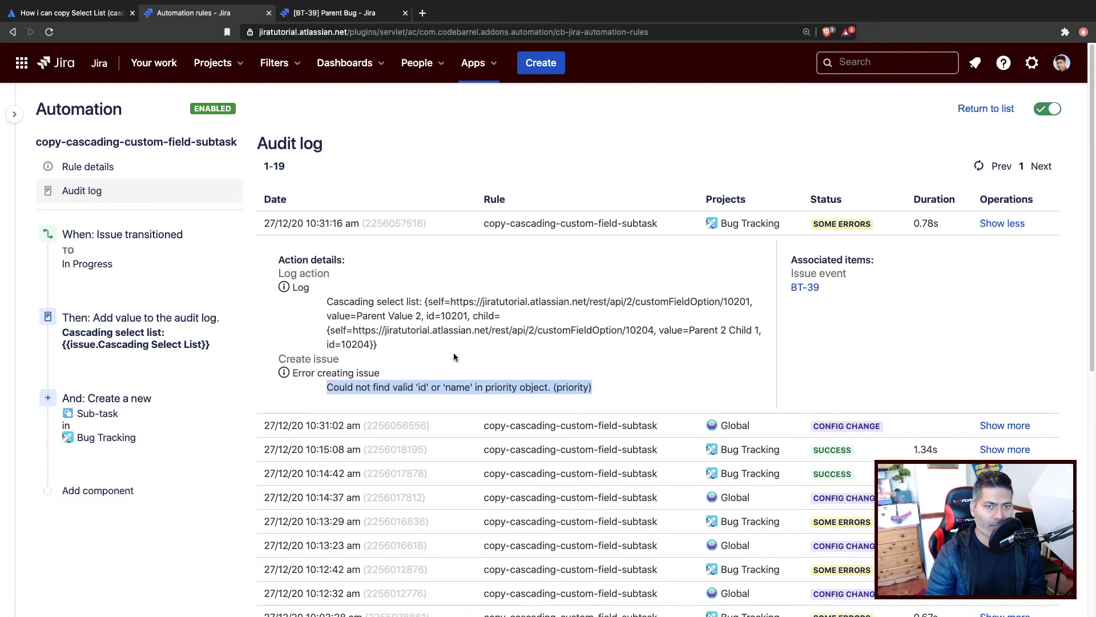
pyautogui.click(337, 13)
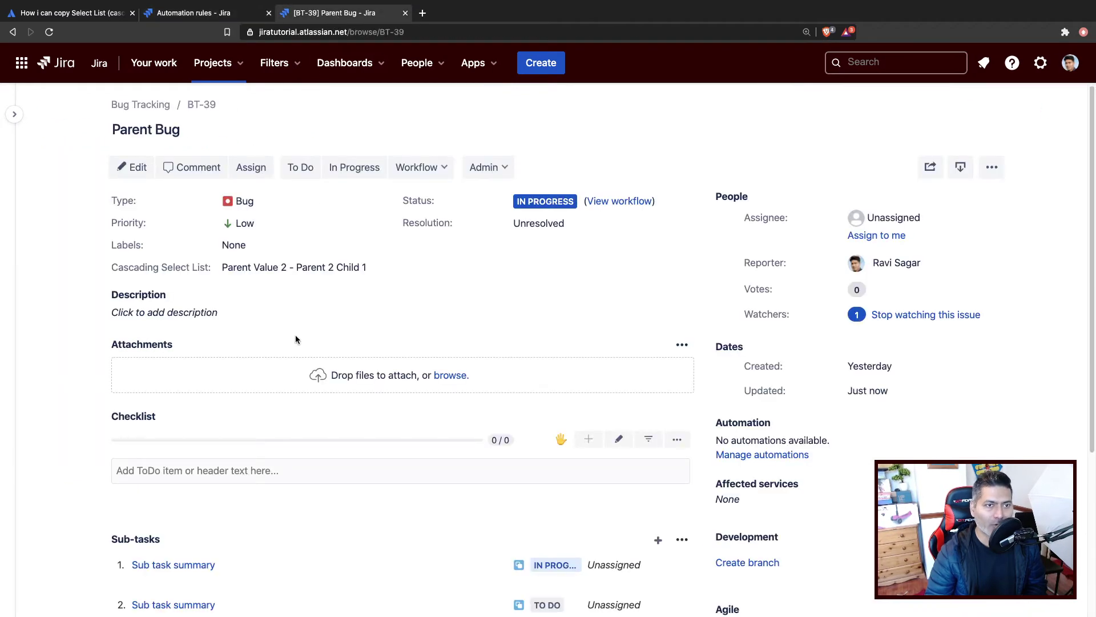
pyautogui.click(194, 12)
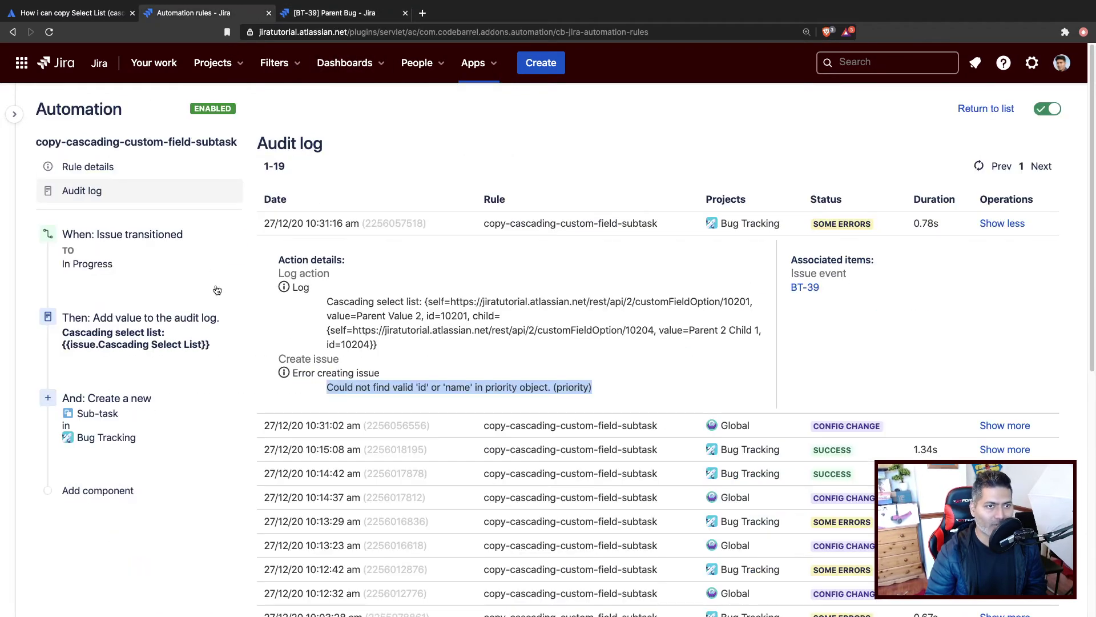
# Step: Open the create sub-task action's settings and inspect the Priority options list
pyautogui.click(173, 334)
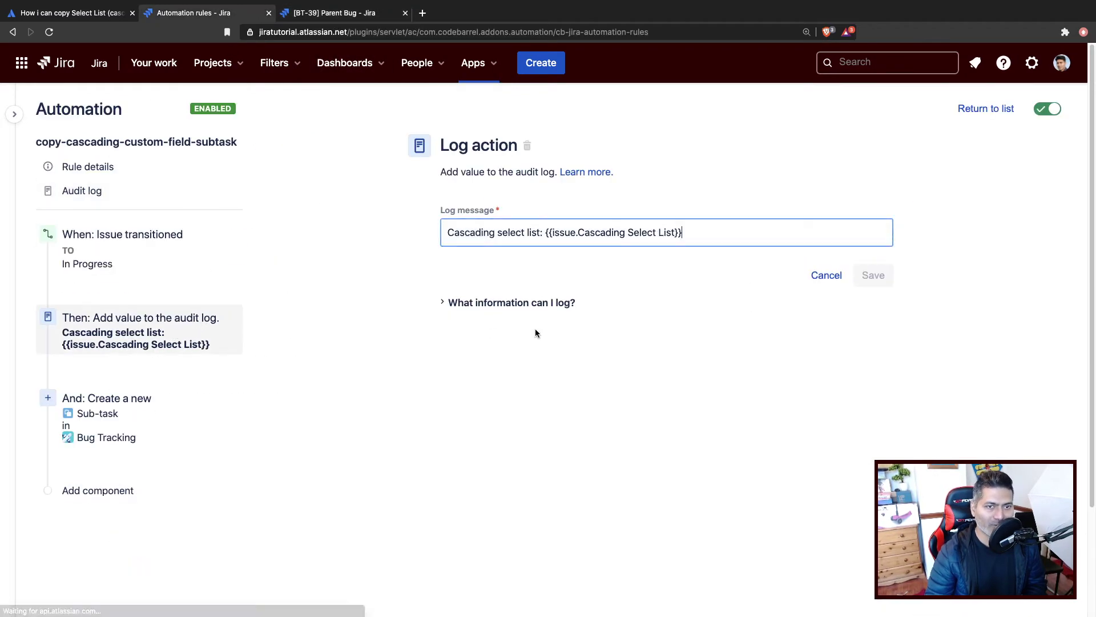
pyautogui.click(129, 405)
pyautogui.scroll(-4, 599, 350)
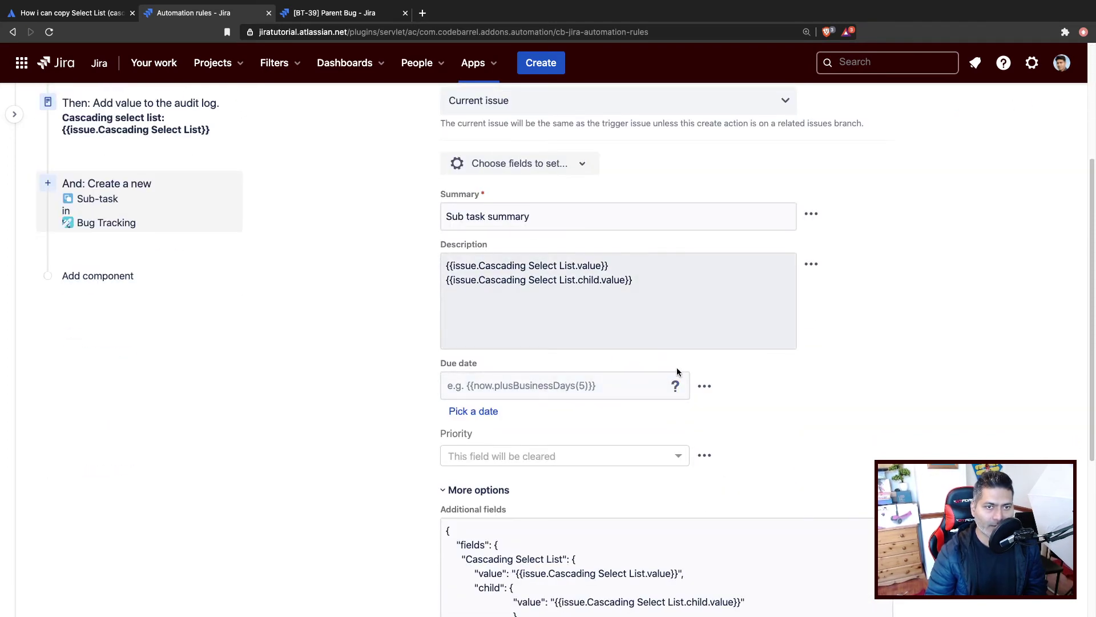
pyautogui.scroll(-1, 668, 383)
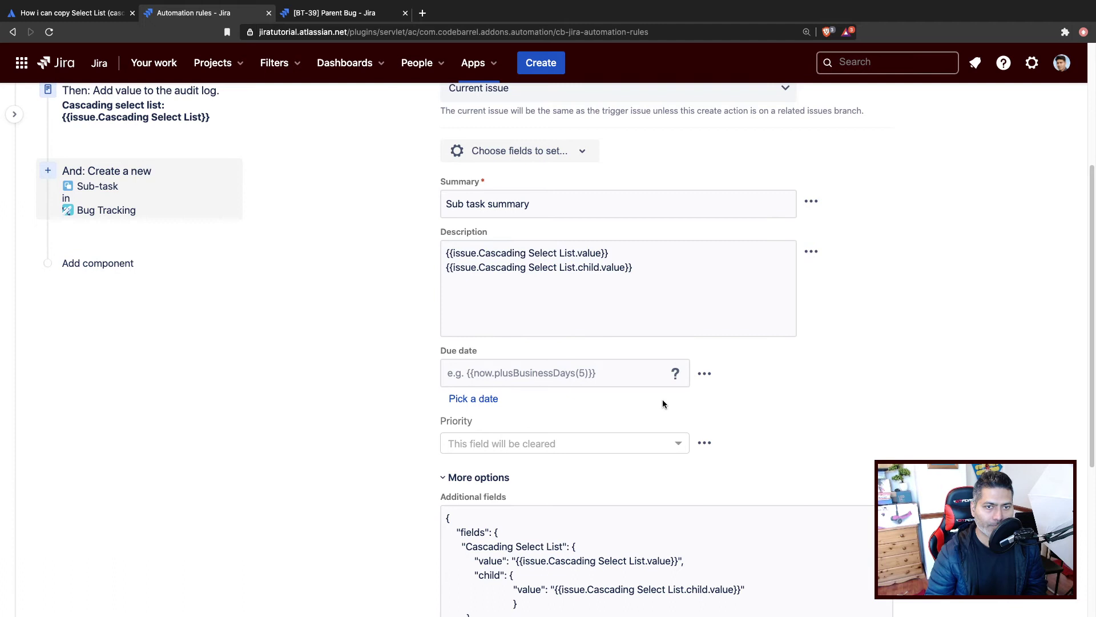
pyautogui.click(680, 446)
pyautogui.click(871, 415)
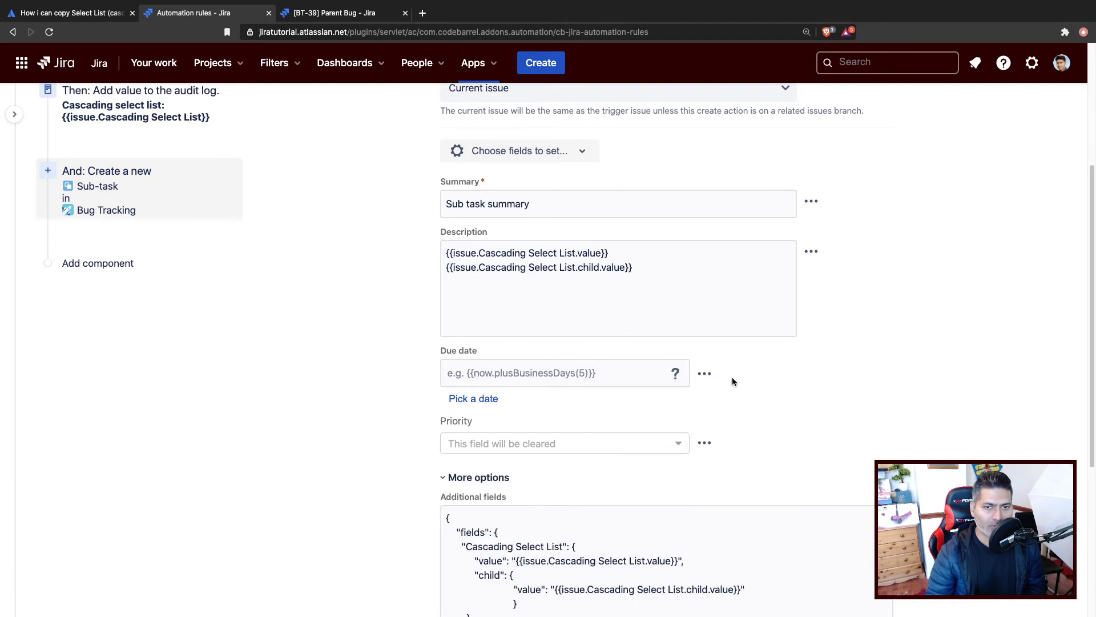
# Step: Review the Due date and Priority field operations without choosing any value
pyautogui.click(705, 374)
pyautogui.click(798, 440)
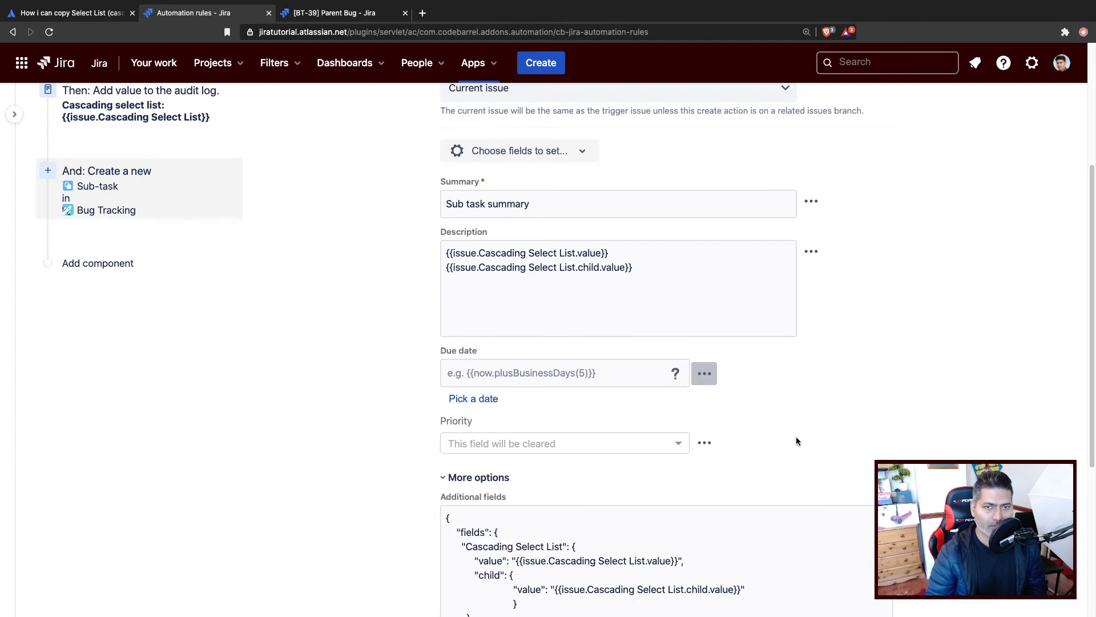
pyautogui.click(704, 444)
pyautogui.click(679, 446)
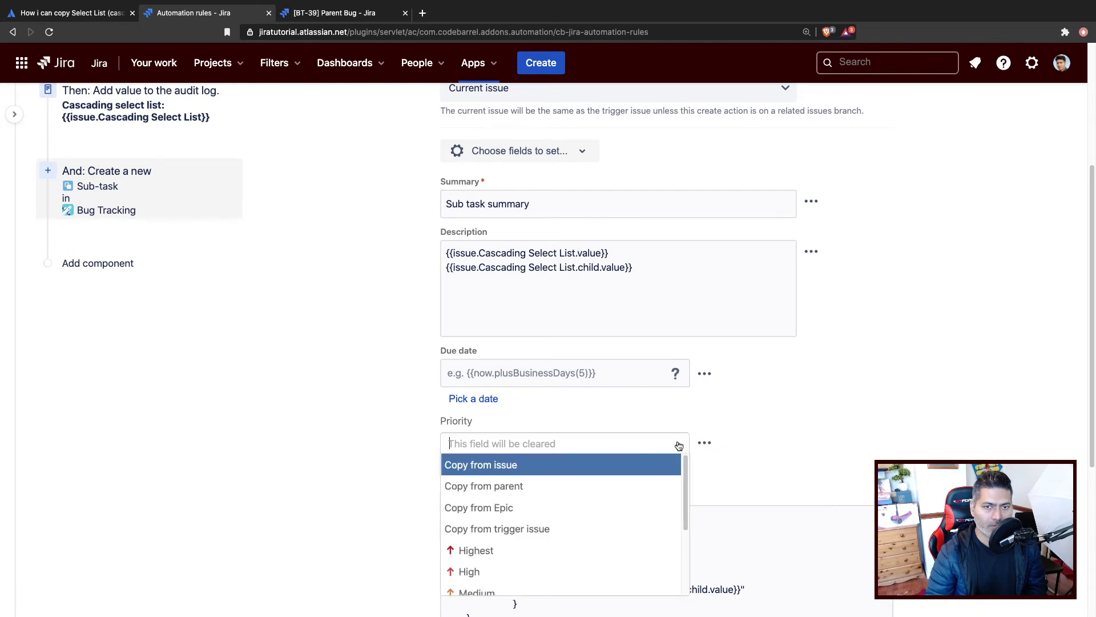
pyautogui.scroll(-3, 582, 504)
pyautogui.click(848, 414)
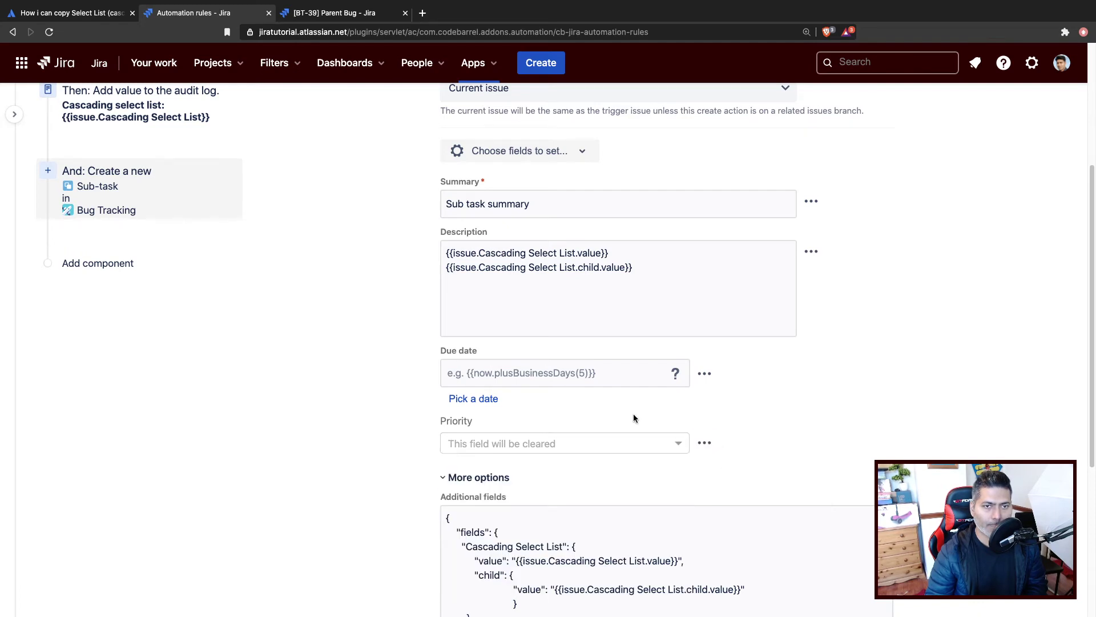
pyautogui.scroll(-4, 730, 420)
pyautogui.scroll(5, 729, 423)
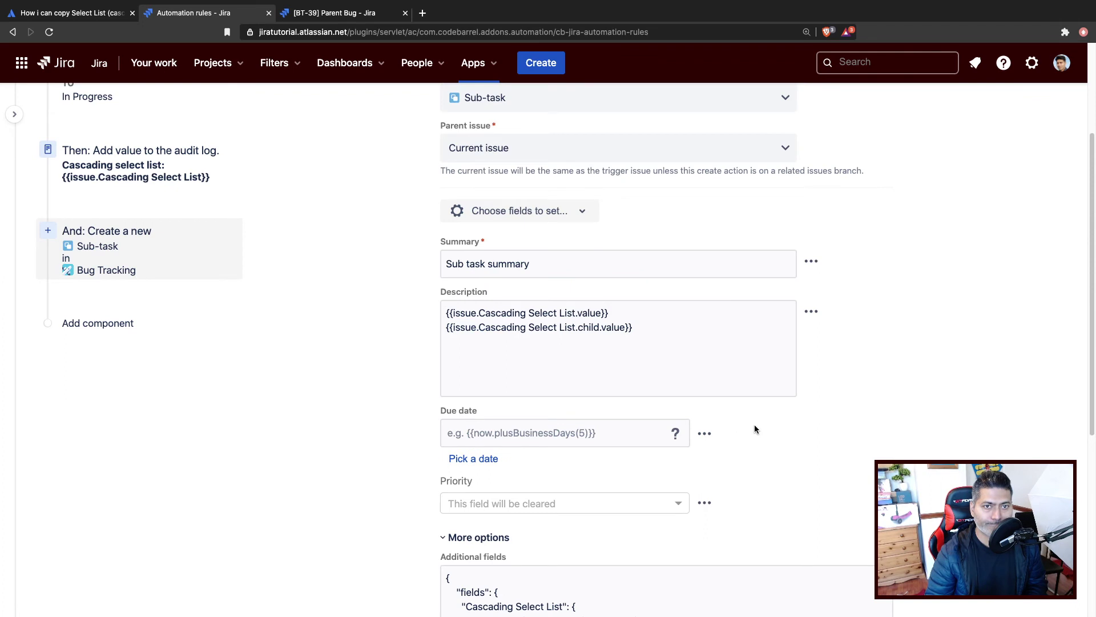
# Step: Drop Priority and Due date from the sub-task fields, save the action, publish the rule and open its audit log
pyautogui.click(581, 214)
pyautogui.scroll(3, 581, 218)
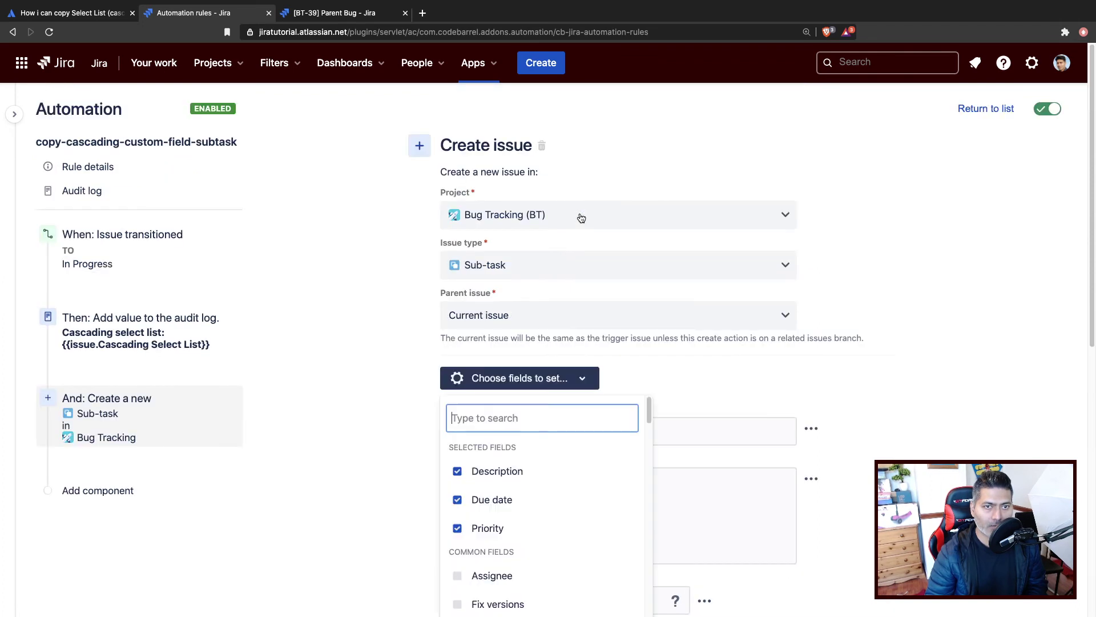
pyautogui.click(457, 528)
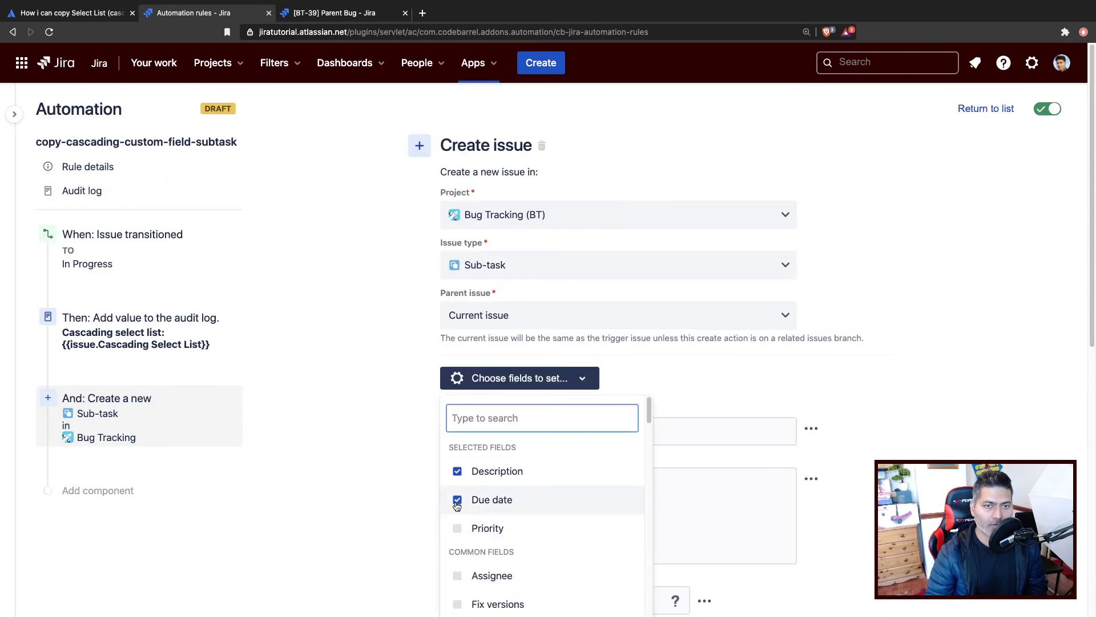
pyautogui.click(458, 502)
pyautogui.click(906, 428)
pyautogui.scroll(-7, 906, 427)
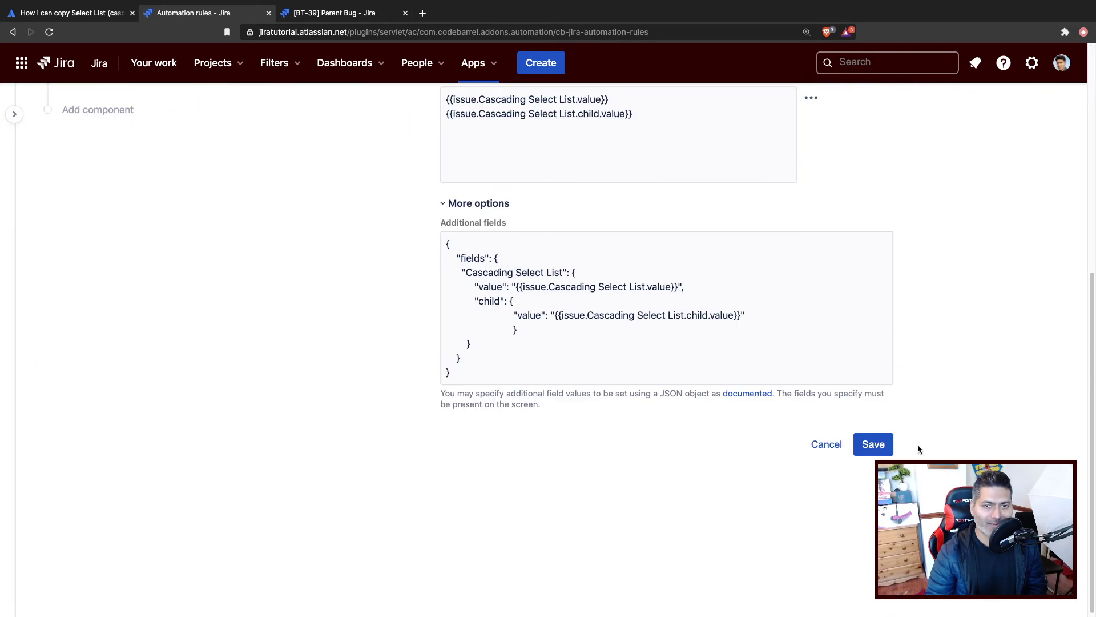
pyautogui.click(880, 451)
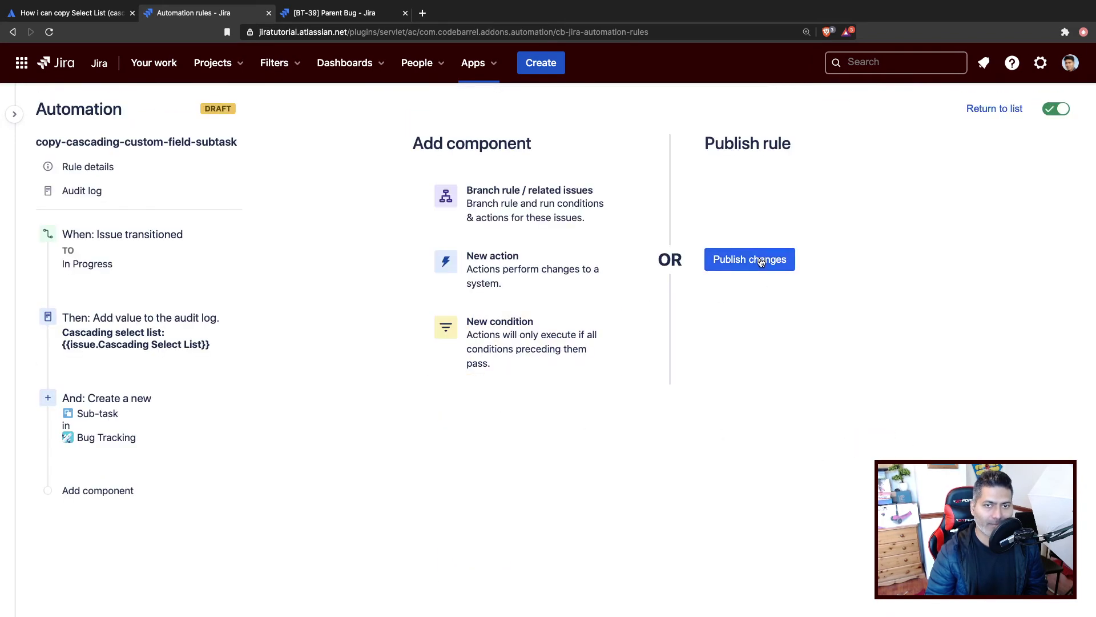
pyautogui.click(745, 278)
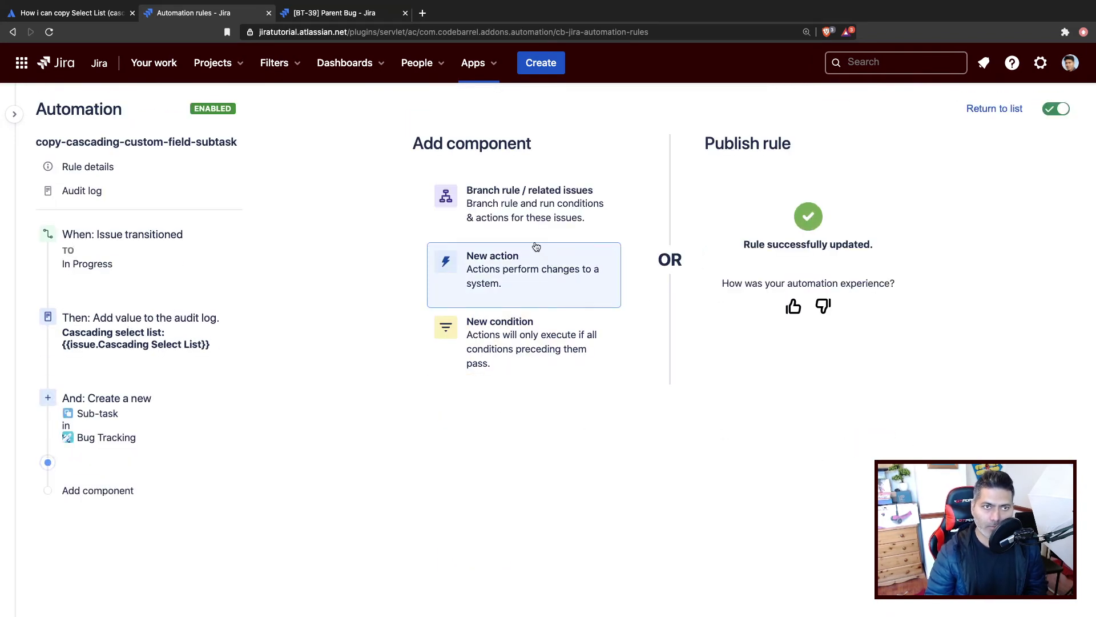
pyautogui.click(149, 191)
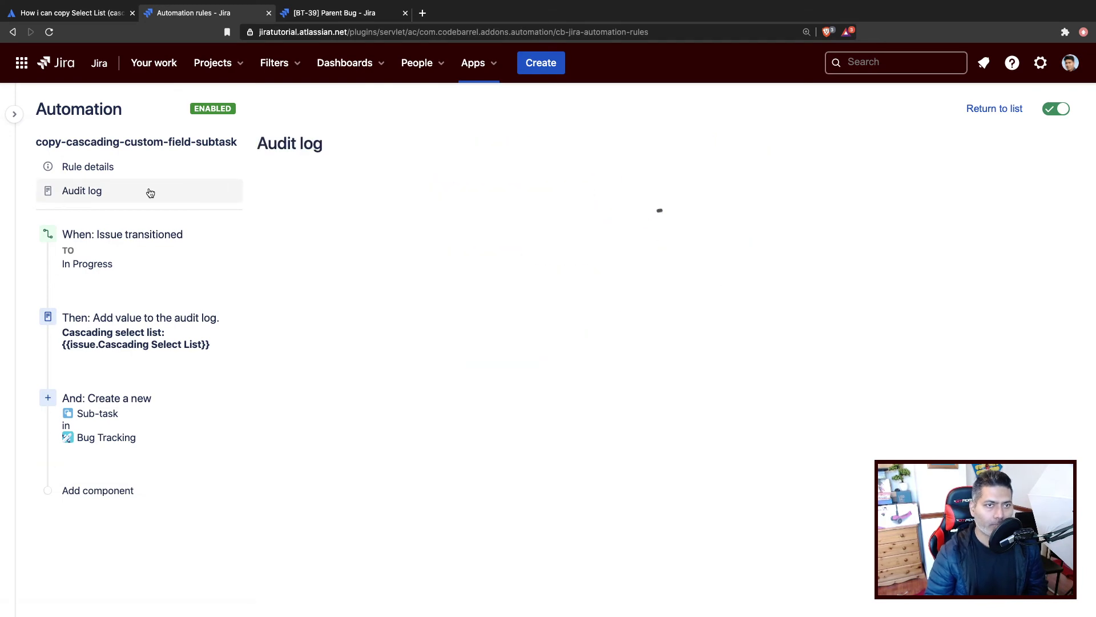
# Step: Move BT-39 to In Progress, reload it, and open the newly created sub-task BT-44
pyautogui.click(337, 13)
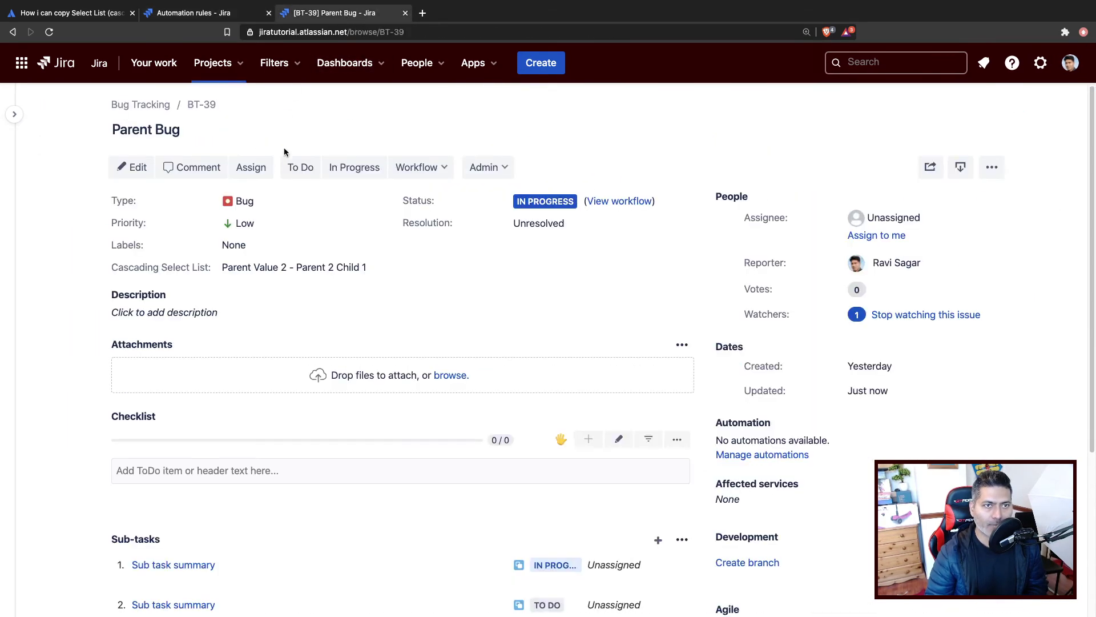
pyautogui.click(353, 172)
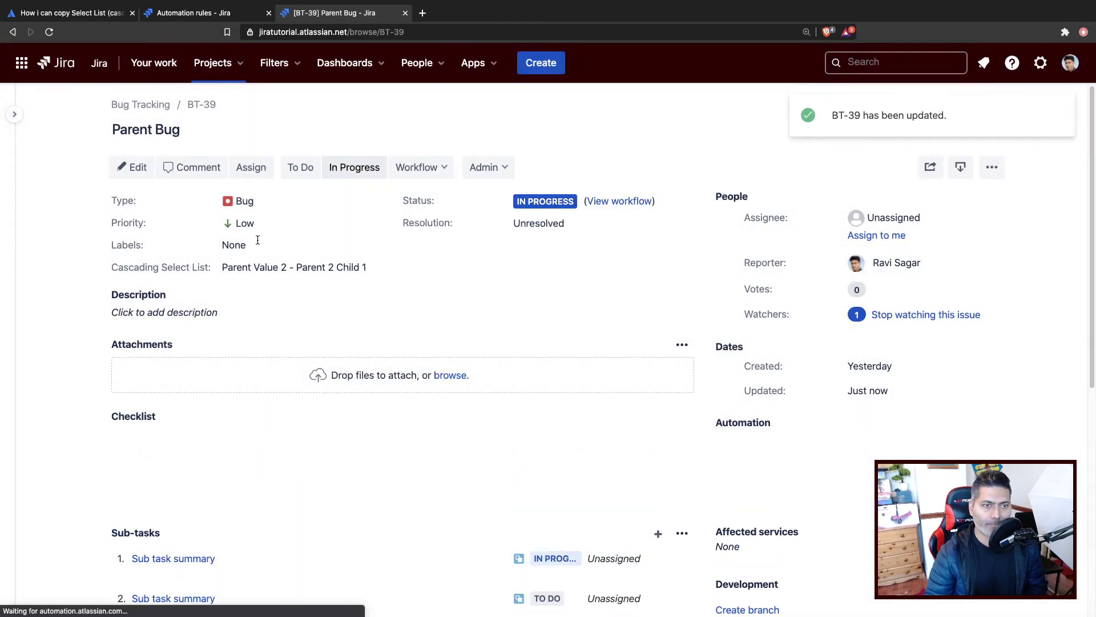
pyautogui.scroll(-5, 84, 252)
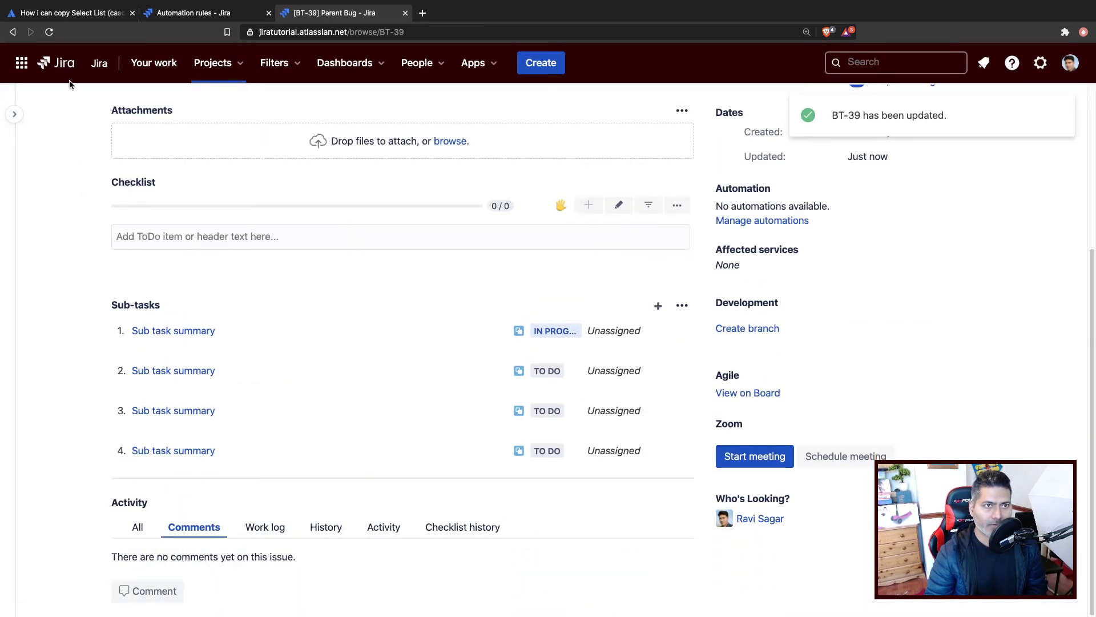
pyautogui.click(50, 33)
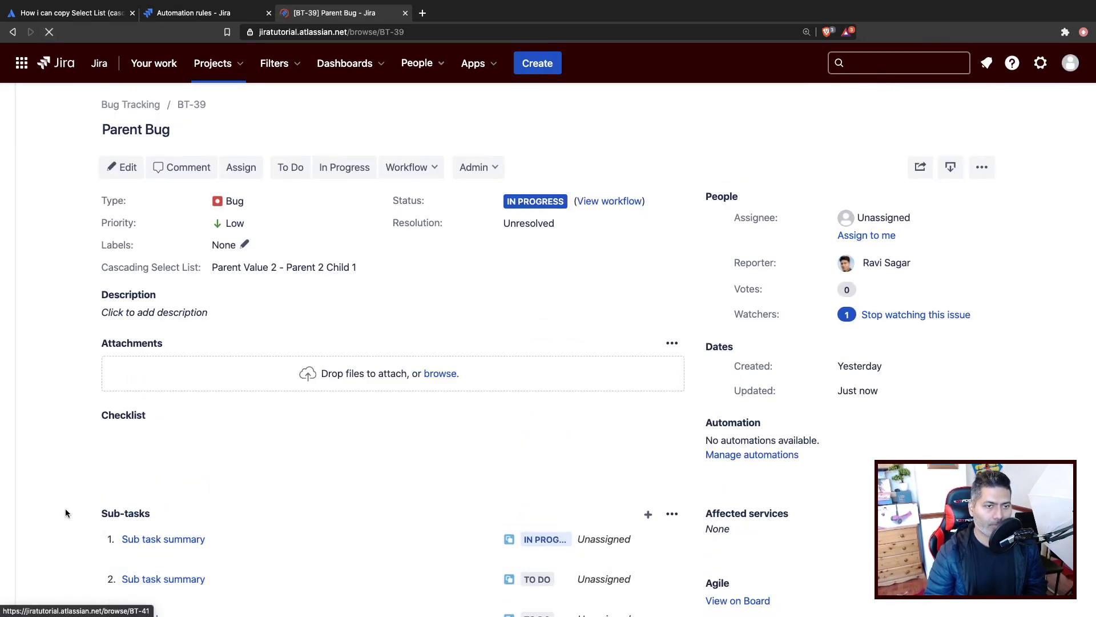
pyautogui.scroll(-5, 210, 499)
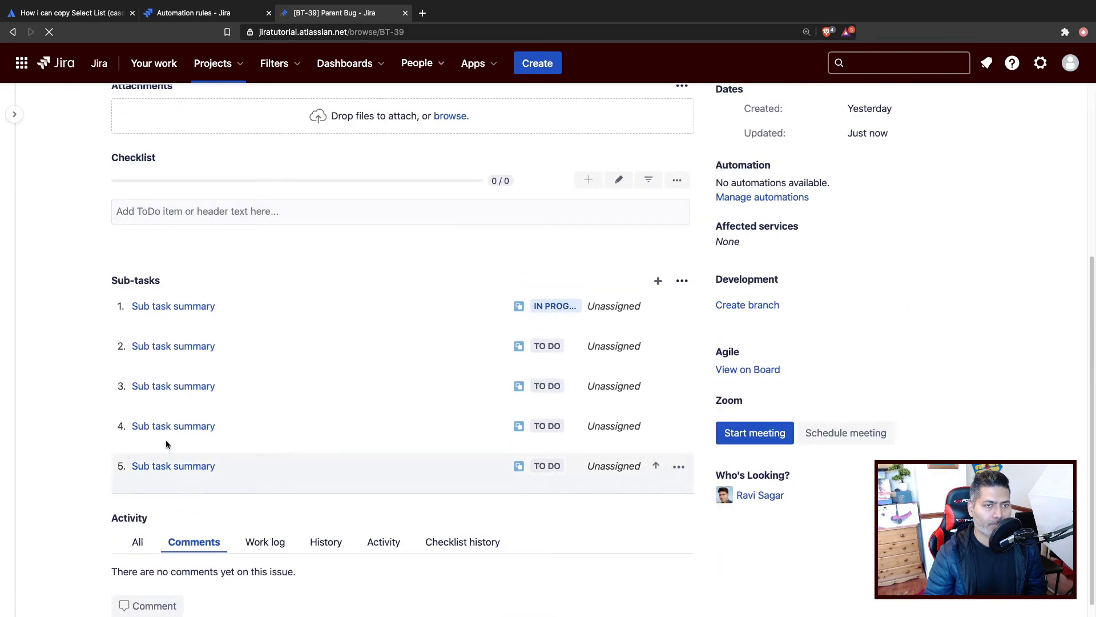
pyautogui.click(165, 469)
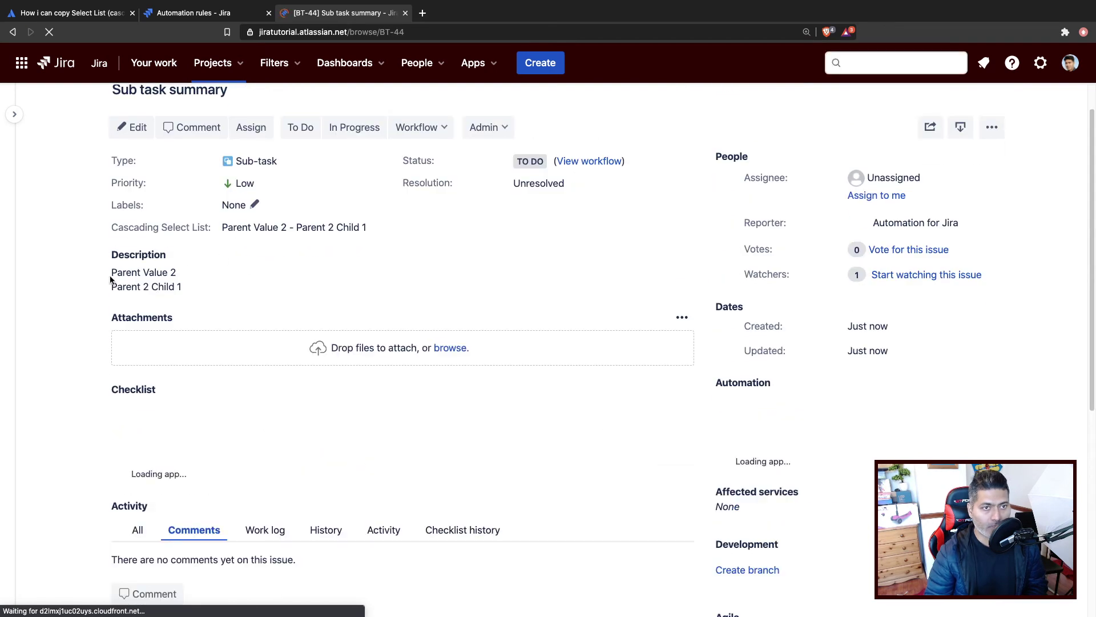
# Step: Confirm BT-44's description and Cascading Select List read Parent Value 2 - Parent 2 Child 1
pyautogui.moveTo(113, 272); pyautogui.dragTo(150, 274)
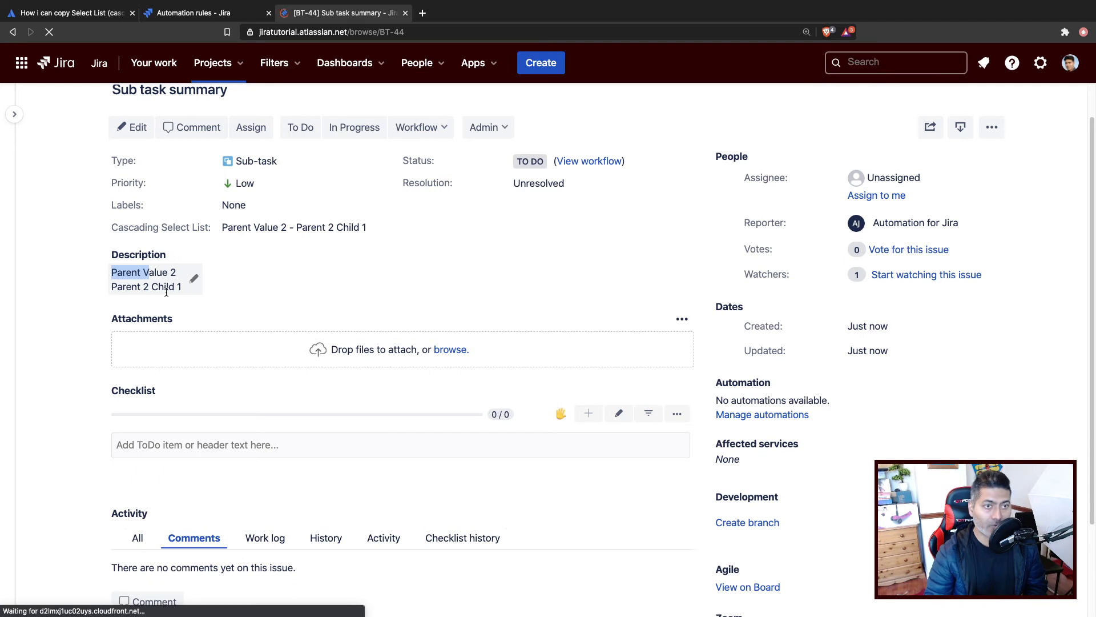
pyautogui.doubleClick(134, 231)
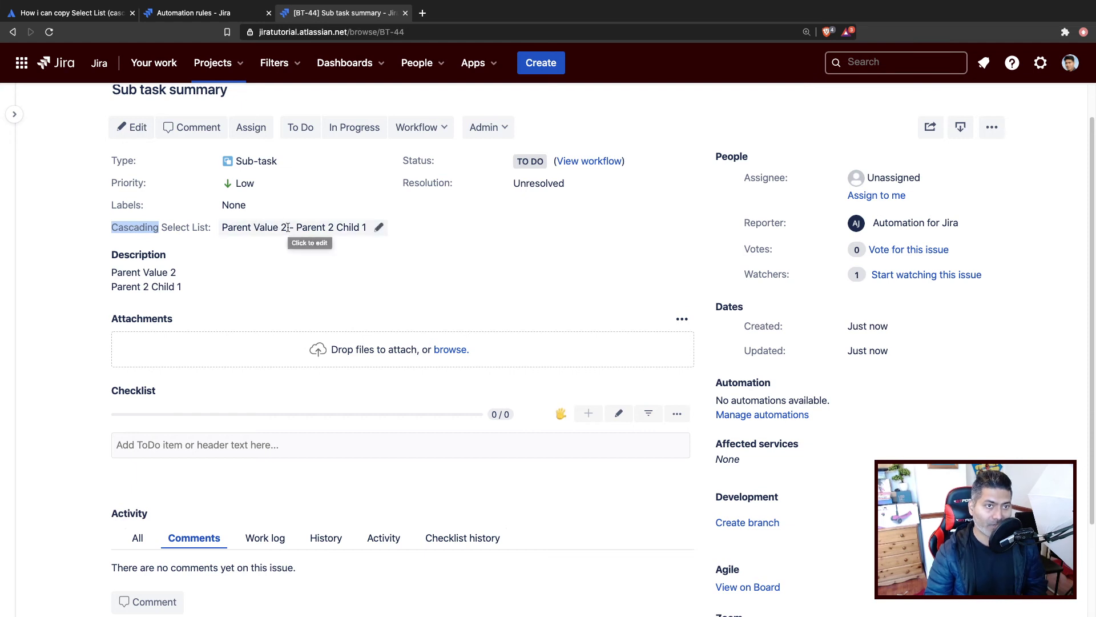
pyautogui.scroll(1, 301, 310)
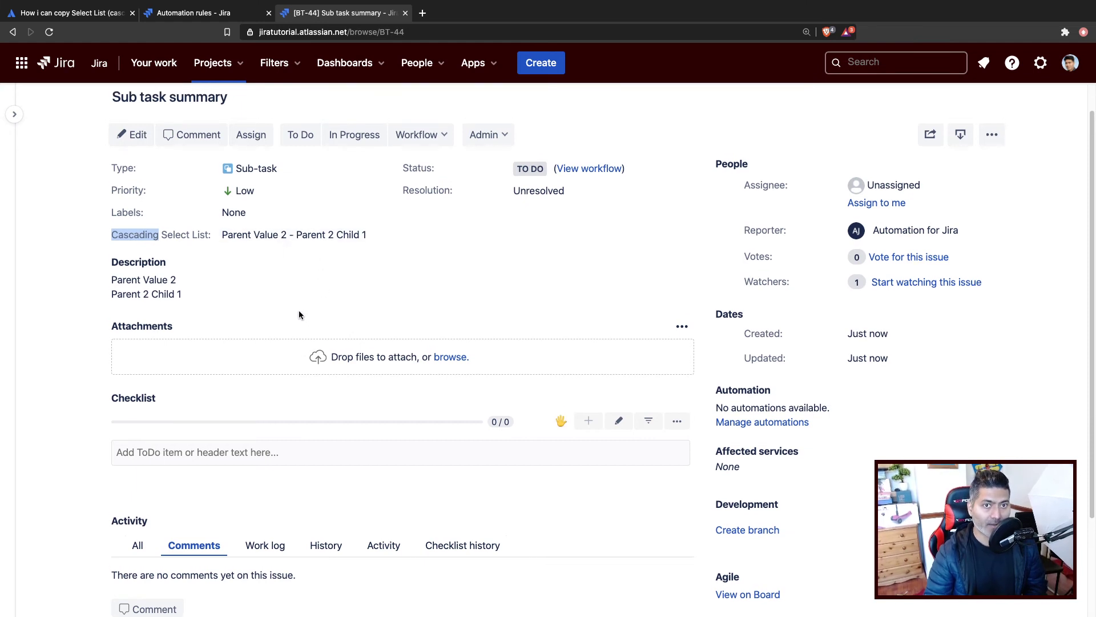
pyautogui.scroll(1, 300, 315)
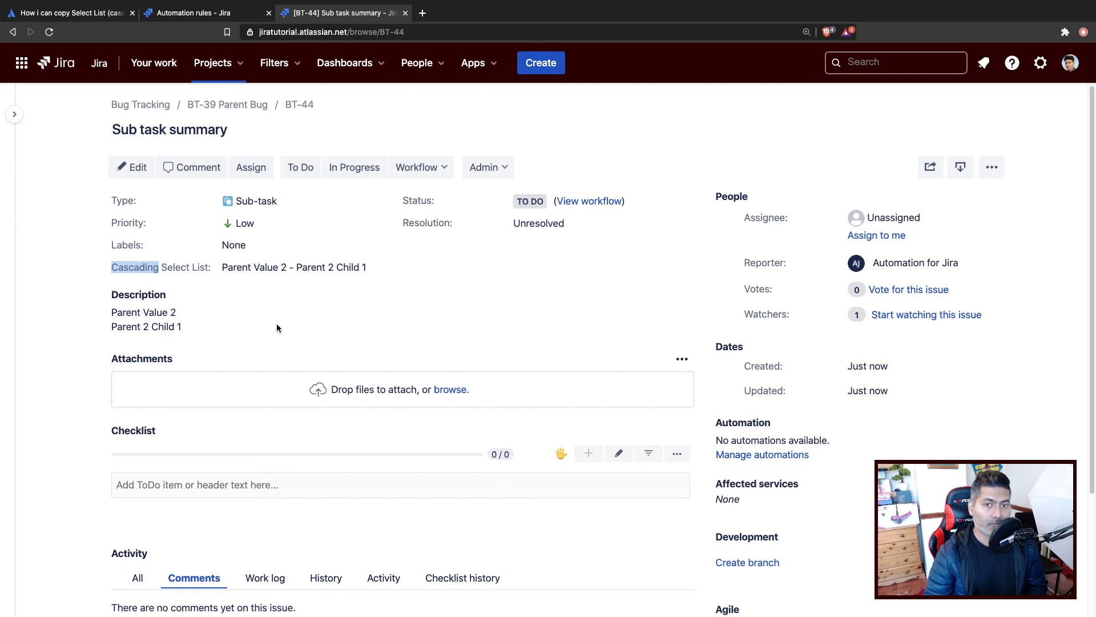
# Step: Refresh the rule's audit log and expand the newest run's details
pyautogui.click(223, 18)
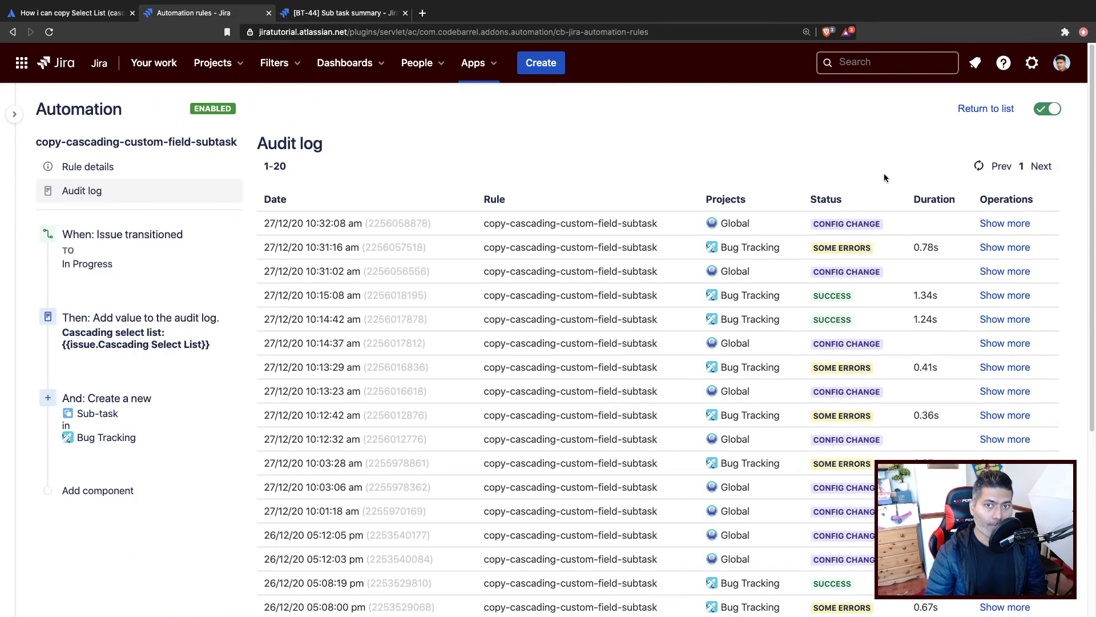
pyautogui.click(979, 166)
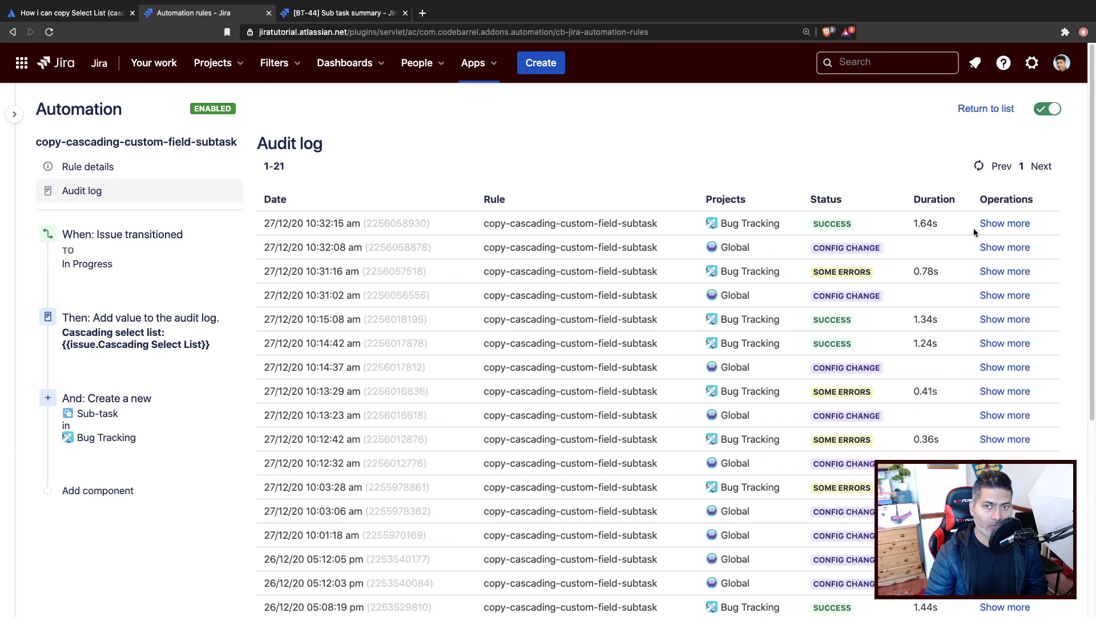
pyautogui.click(1009, 223)
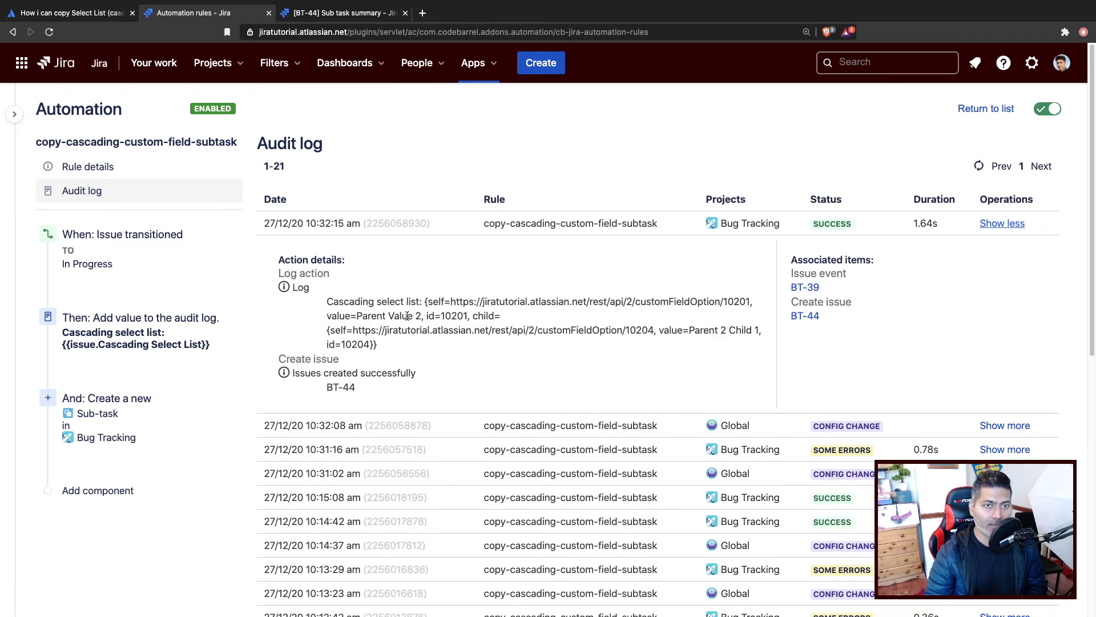
# Step: Highlight the logged cascading values Parent Value 2 with child Parent 2 Child 1
pyautogui.moveTo(329, 304); pyautogui.dragTo(393, 344)
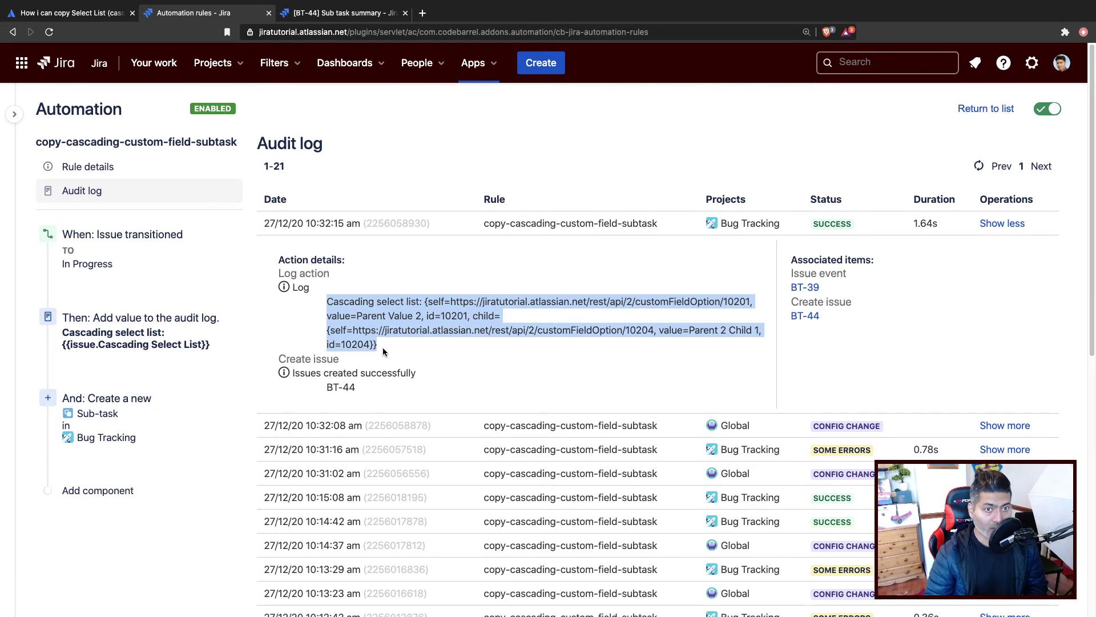
pyautogui.click(381, 345)
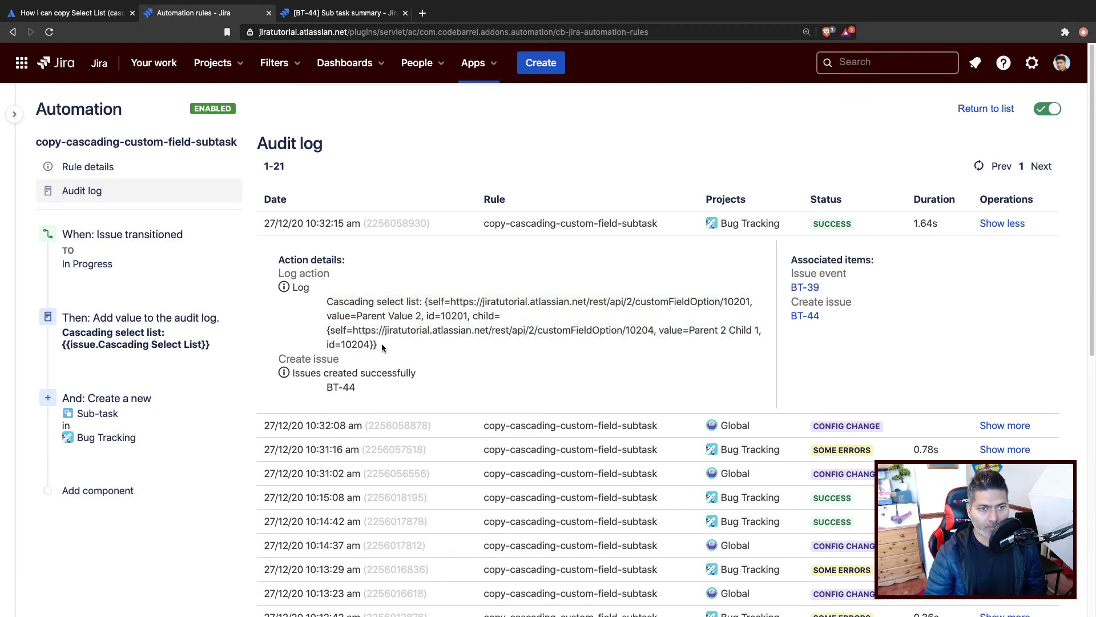
pyautogui.moveTo(382, 345); pyautogui.dragTo(326, 315)
pyautogui.click(326, 306)
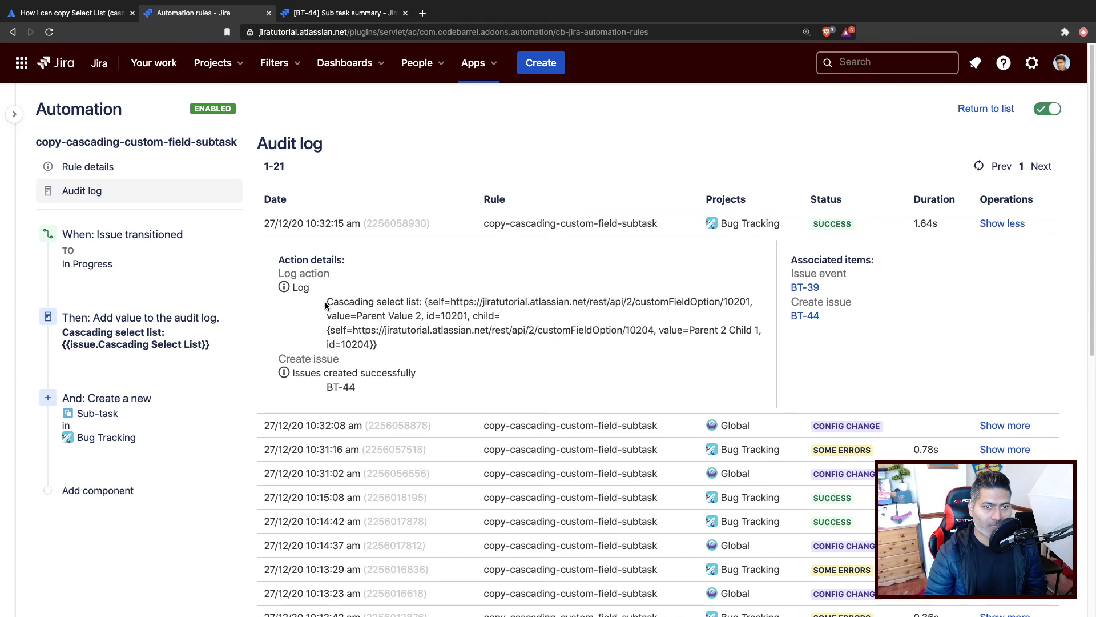
pyautogui.tripleClick(328, 304)
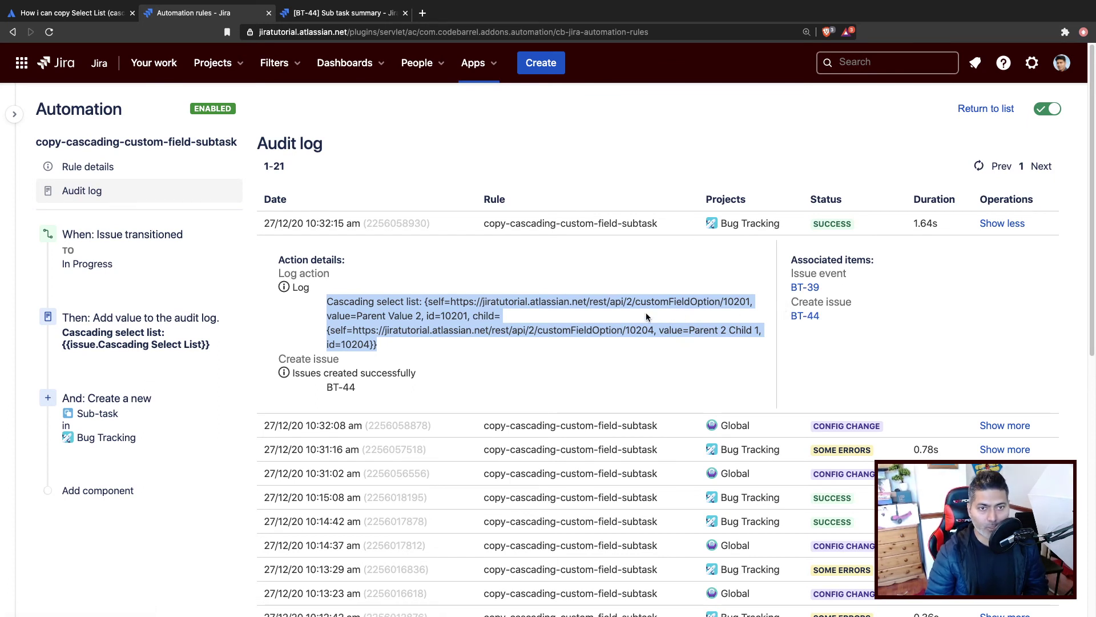
pyautogui.moveTo(233, 369)
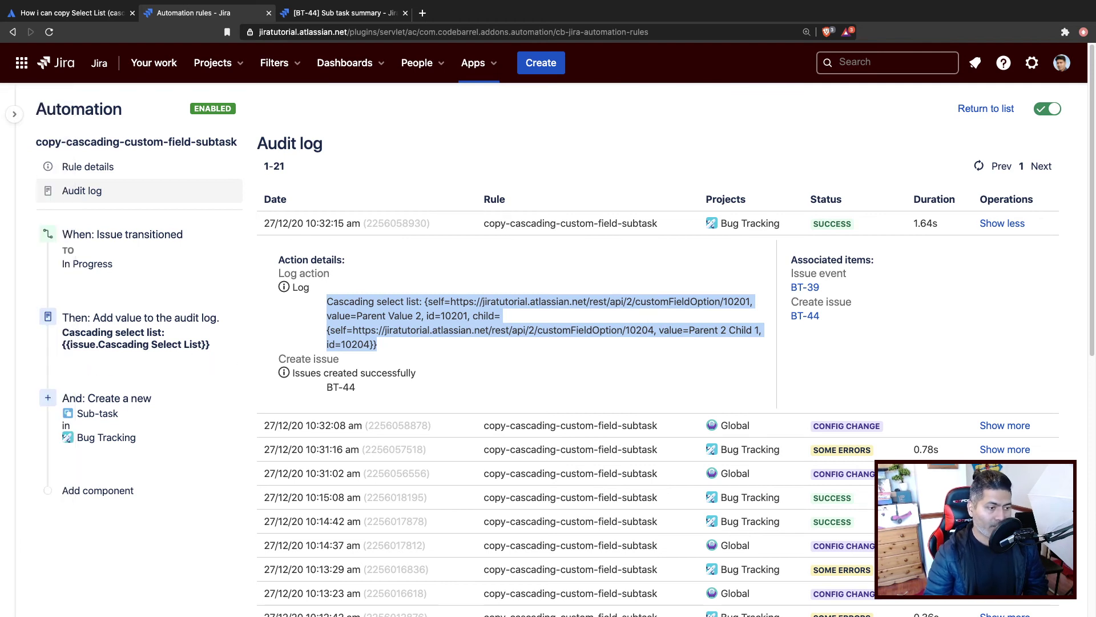
pyautogui.press('super+Tab')
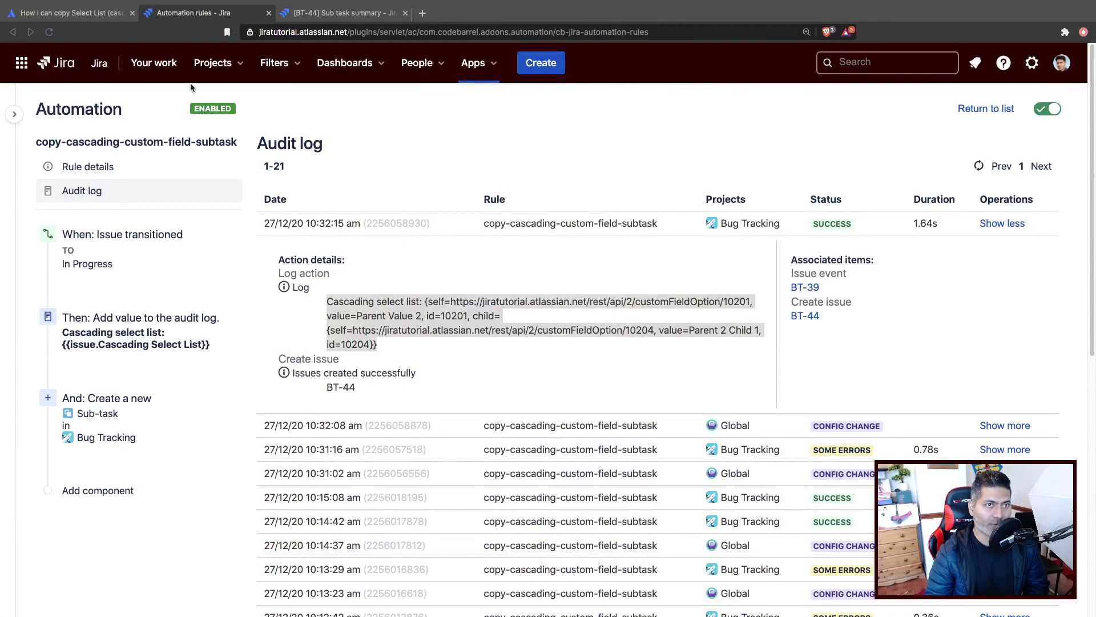
# Step: Scroll the community question on copying a cascading Select List to sub-tasks up to its title and post
pyautogui.click(80, 12)
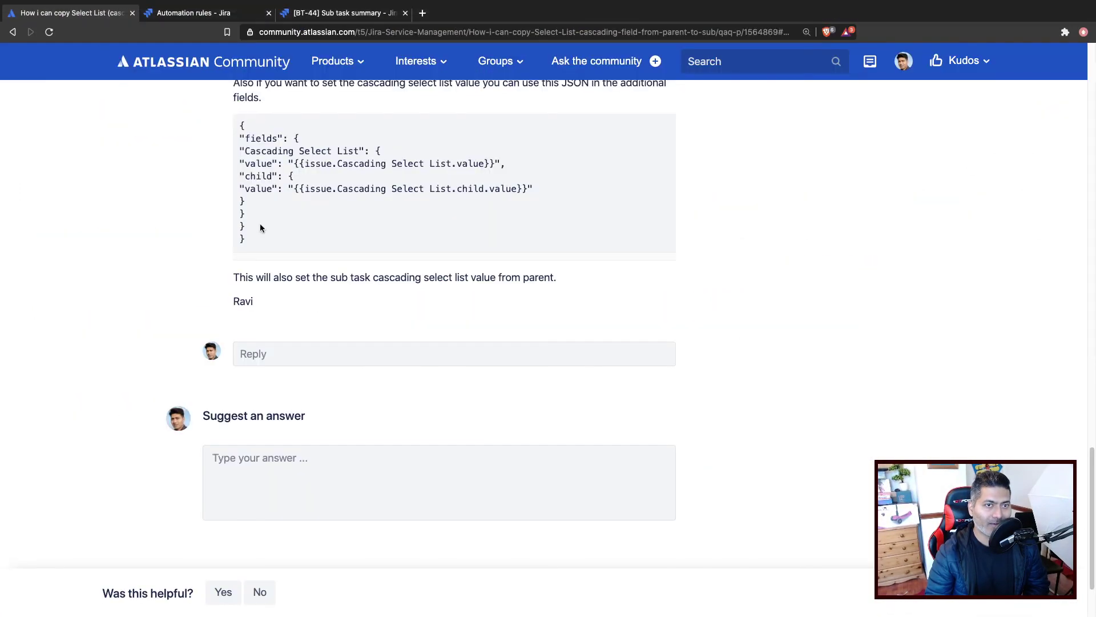
pyautogui.scroll(10, 260, 229)
pyautogui.scroll(6, 200, 271)
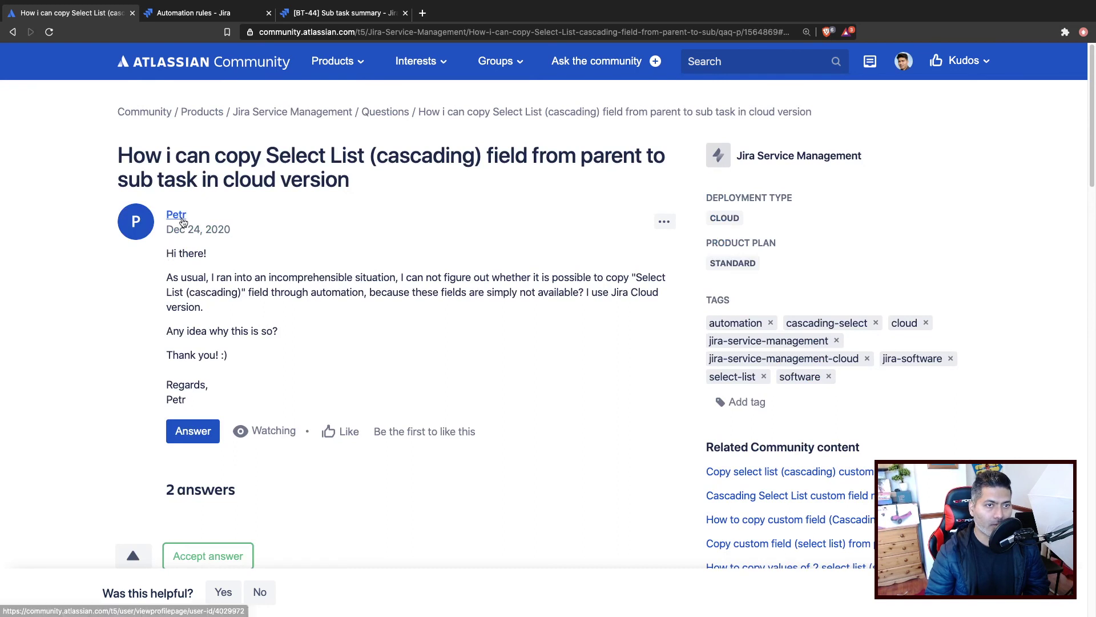
pyautogui.moveTo(193, 226)
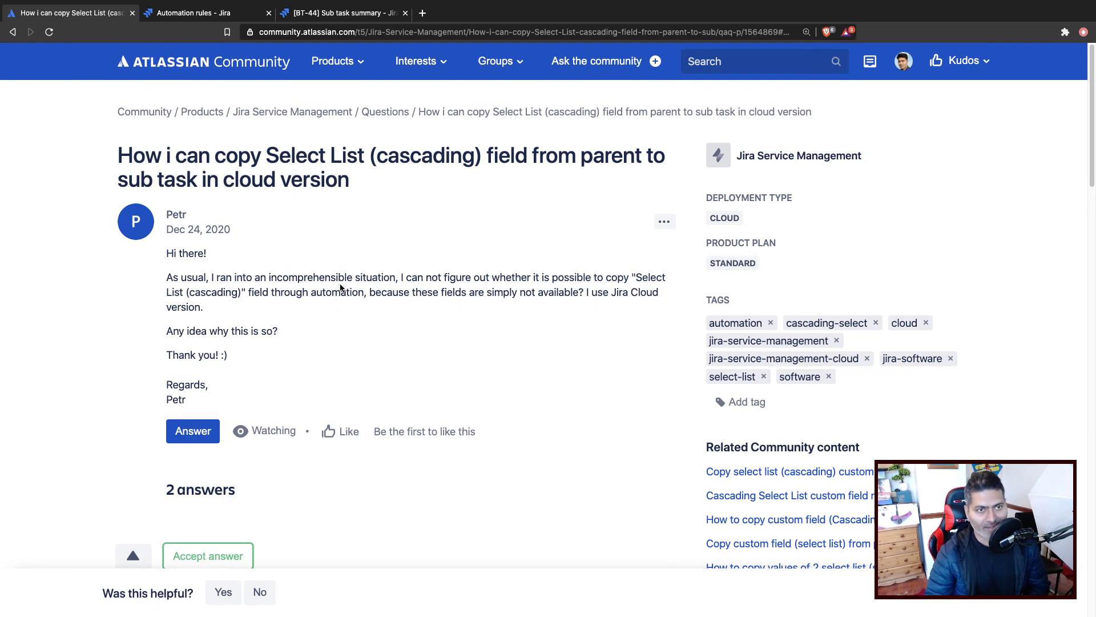
pyautogui.scroll(-1, 341, 287)
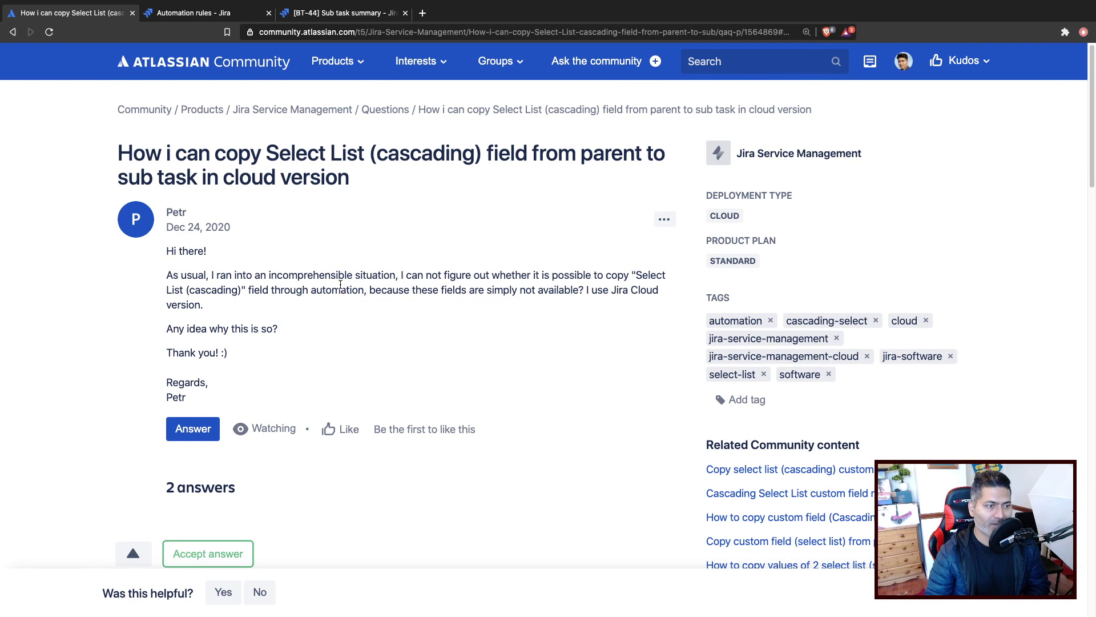